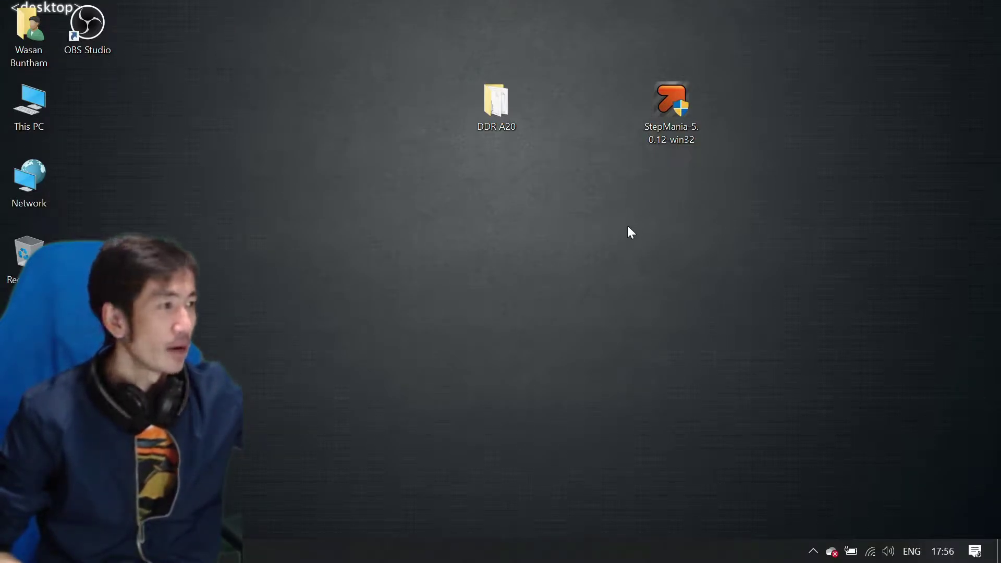
Step: Run the StepMania-5.0.12-win32 installer from the desktop and allow it to make changes to the device
drag(617, 74, 752, 192)
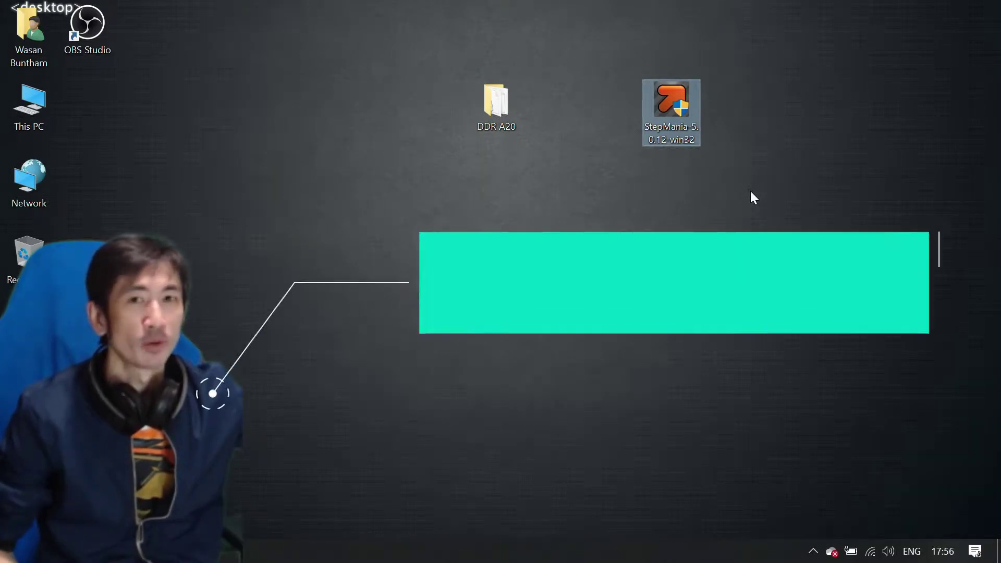
click(752, 192)
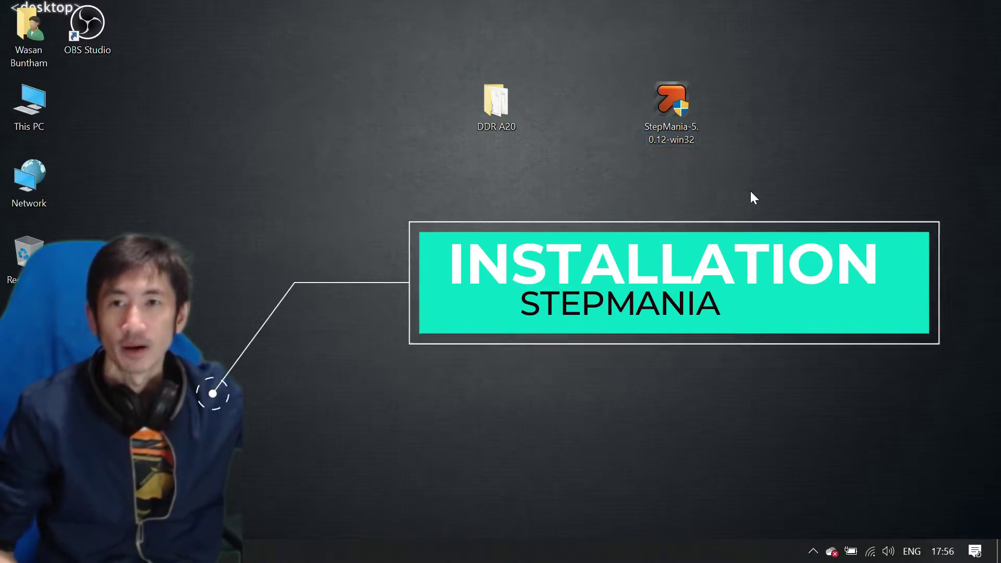
click(675, 106)
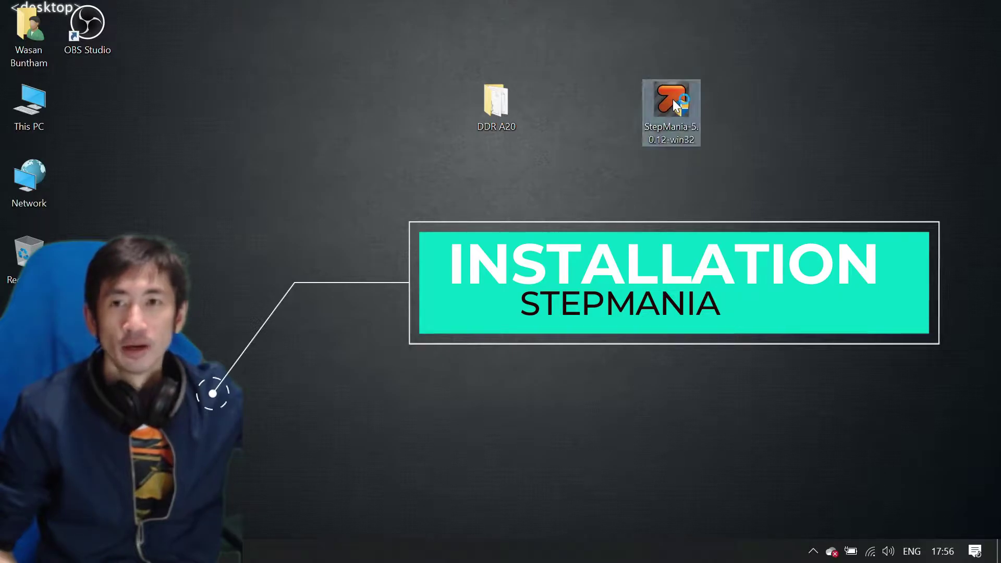
double_click(674, 101)
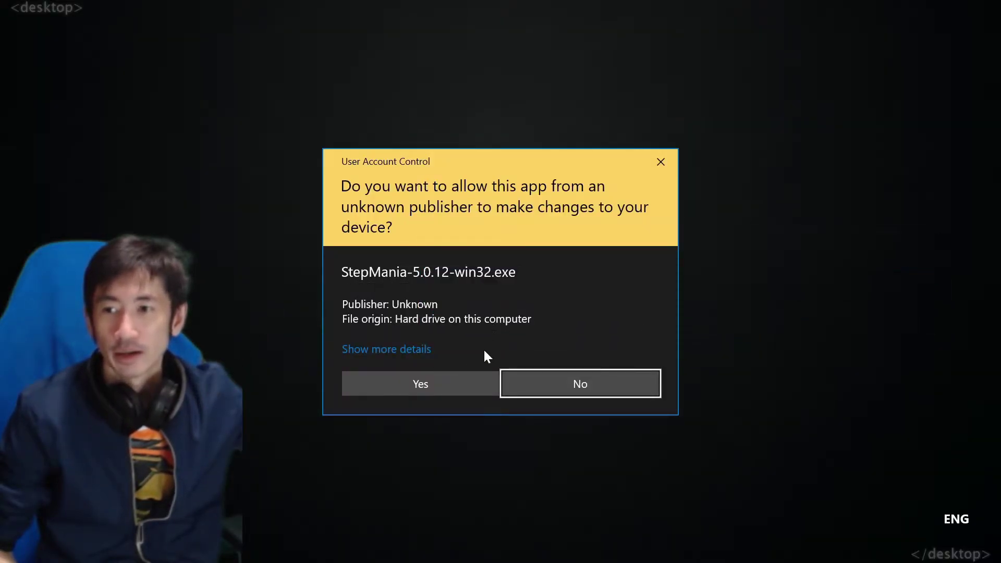
click(457, 385)
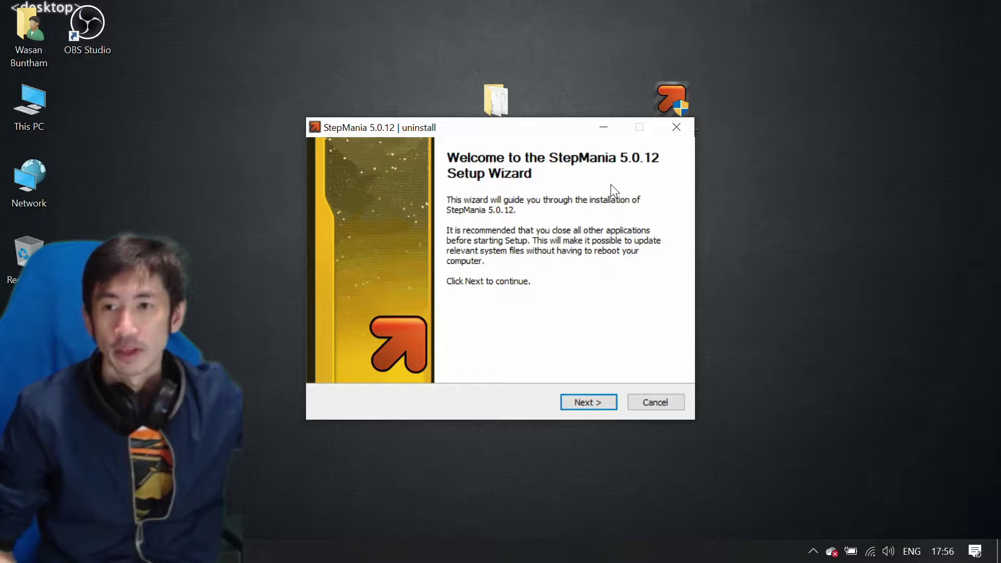
Step: Accept the license agreement and install StepMania to C:\Games\StepMania 5 with the default Start Menu folder
click(588, 402)
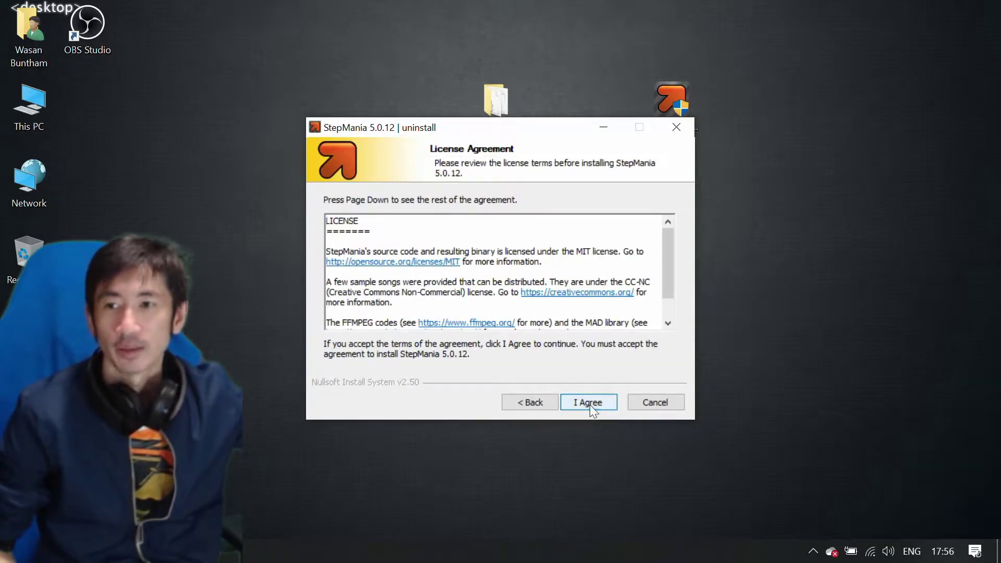
click(590, 404)
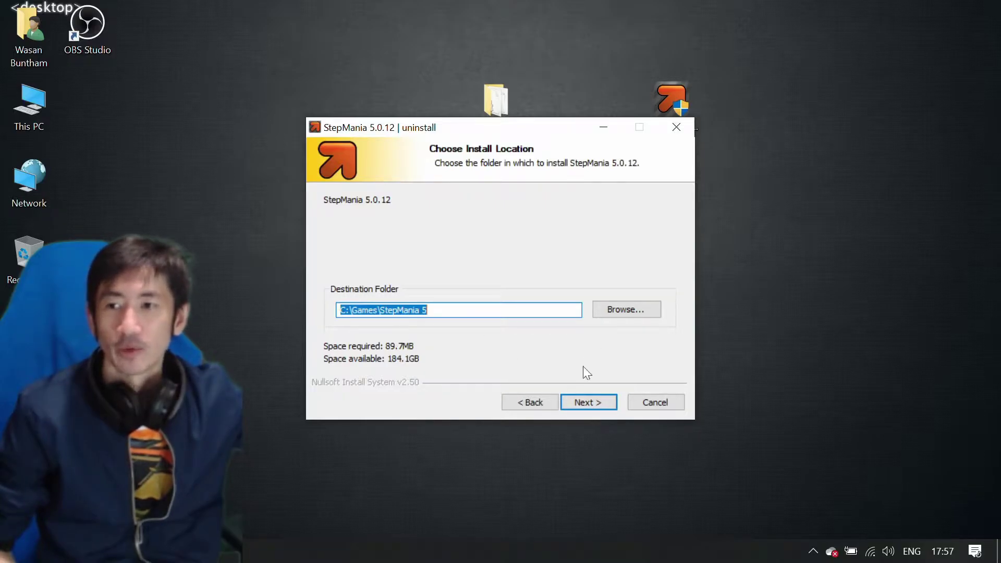
click(597, 406)
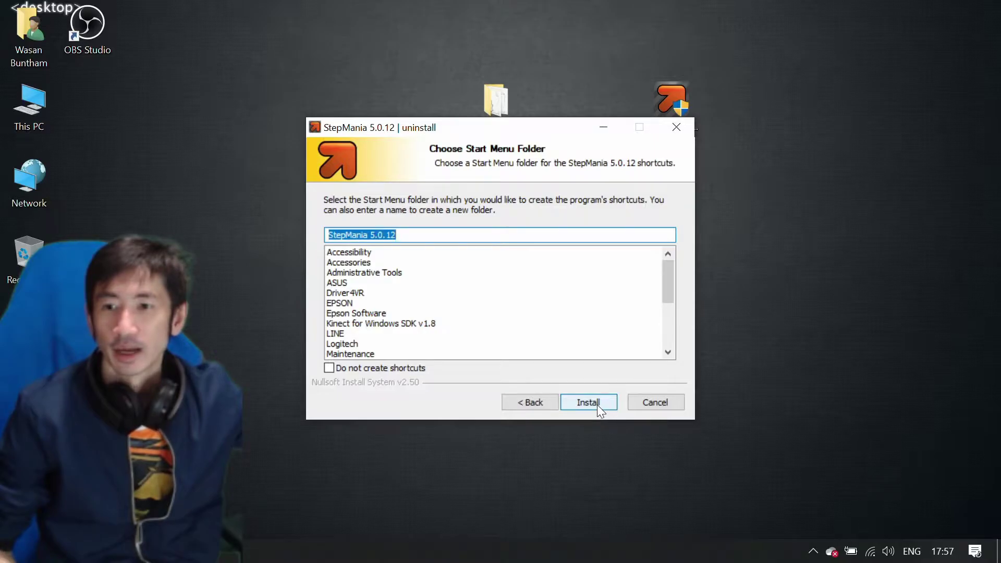
click(596, 406)
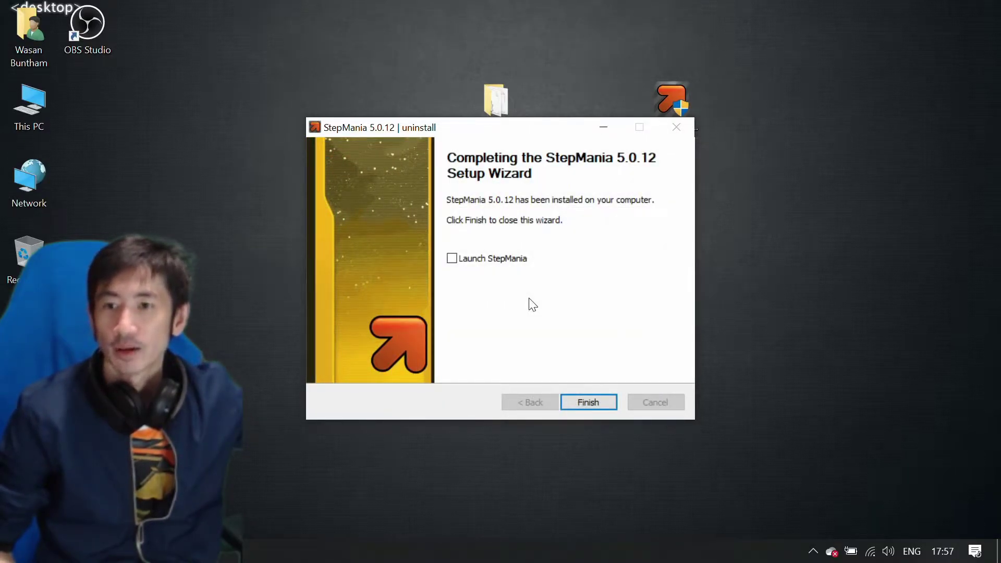
Step: Finish the setup wizard with Launch StepMania enabled and proceed past the title screen to the game's main menu
click(451, 259)
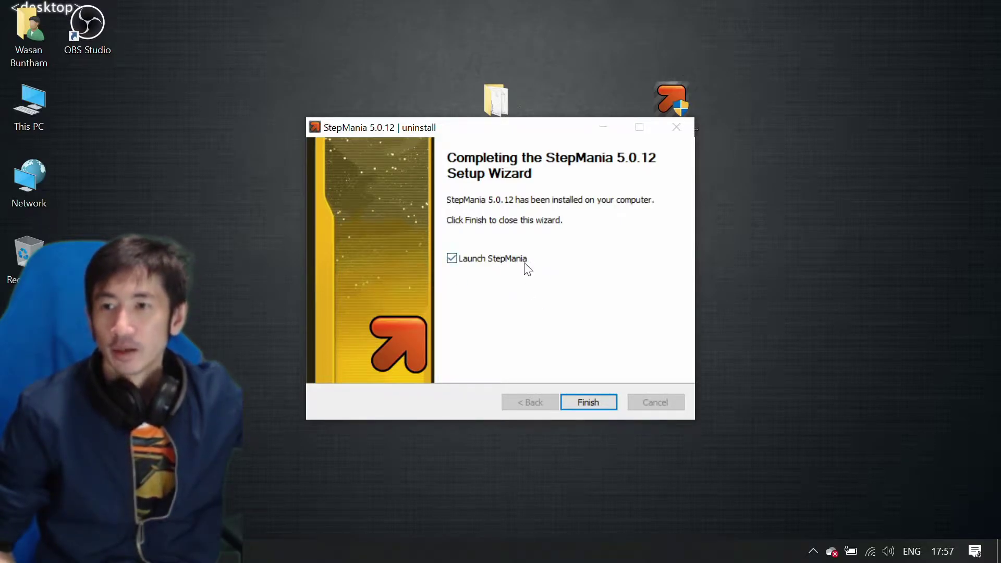
click(584, 405)
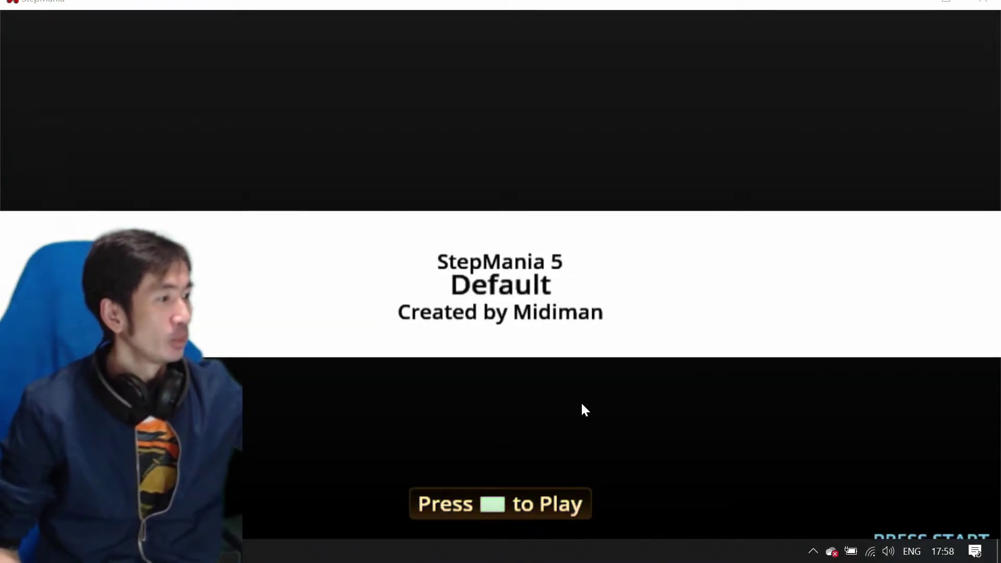
key(Return)
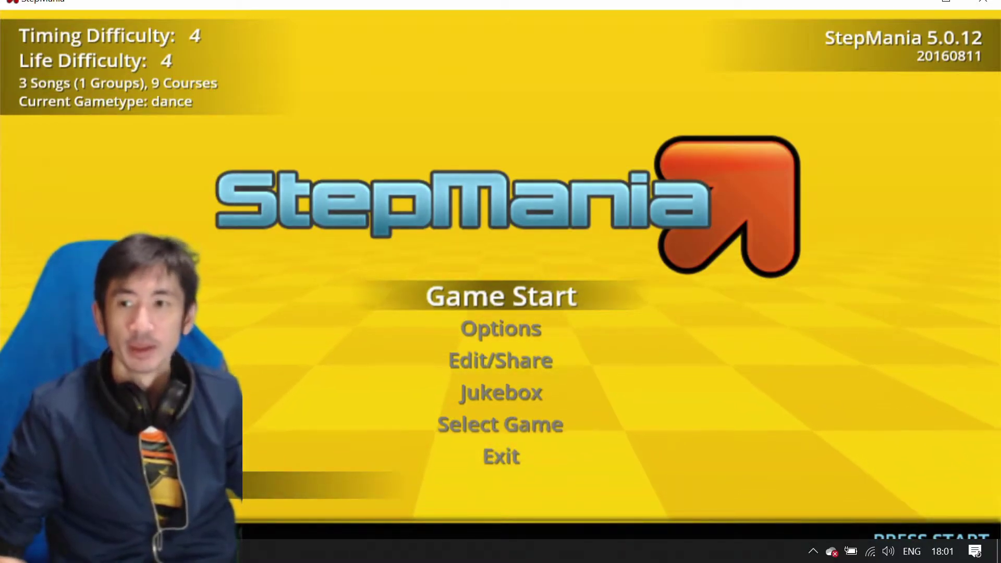
Step: Exit StepMania from its main menu
key(Down)
key(Down)
key(Down)
key(Down)
key(Down)
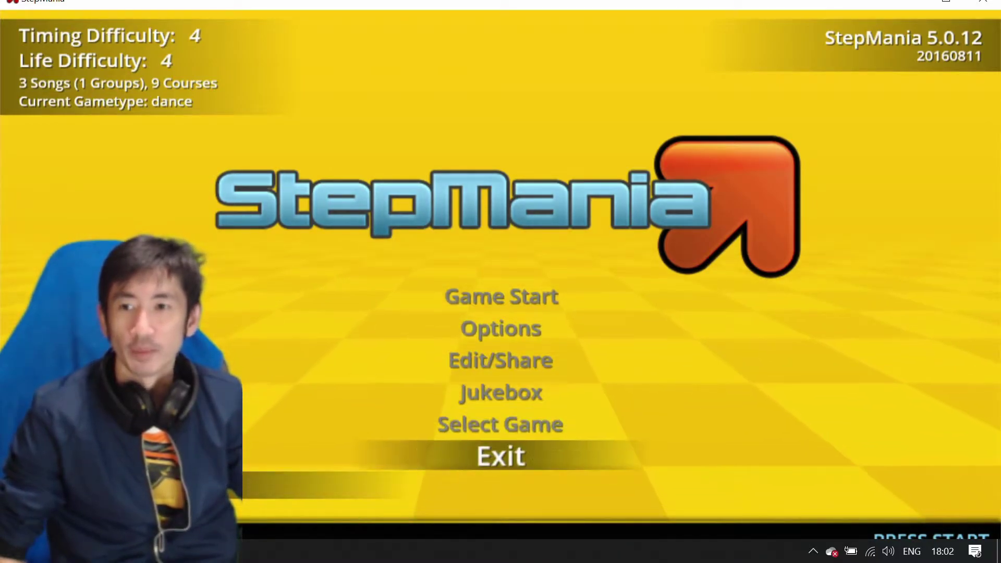
key(Return)
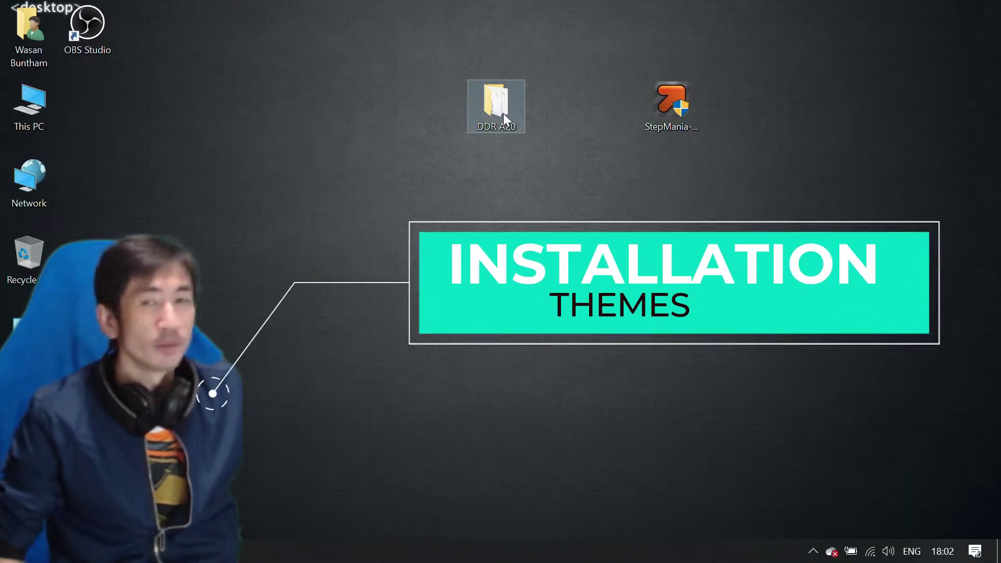
Step: Copy the DDR A20 theme folder from the desktop
mouse_move(503, 111)
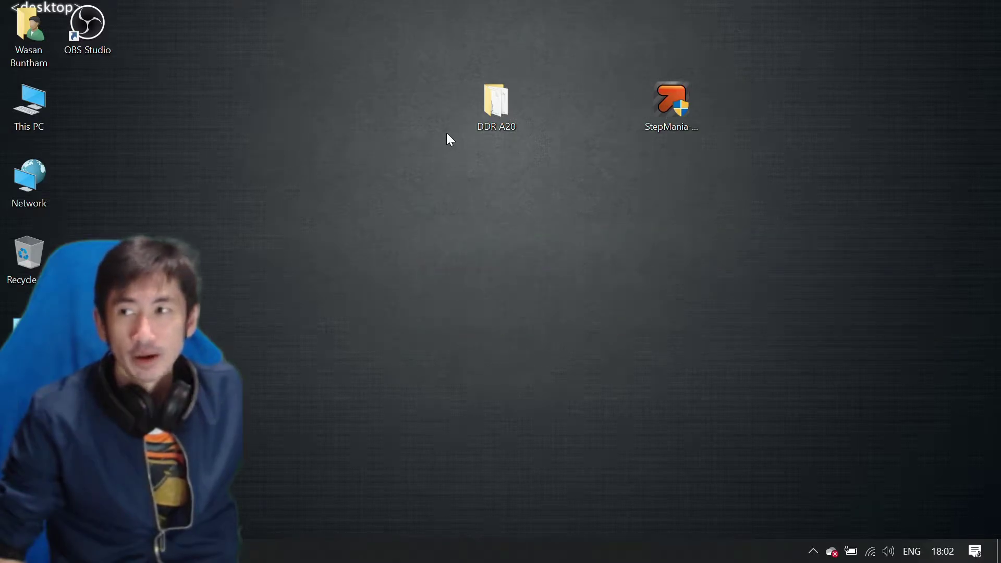
right_click(496, 111)
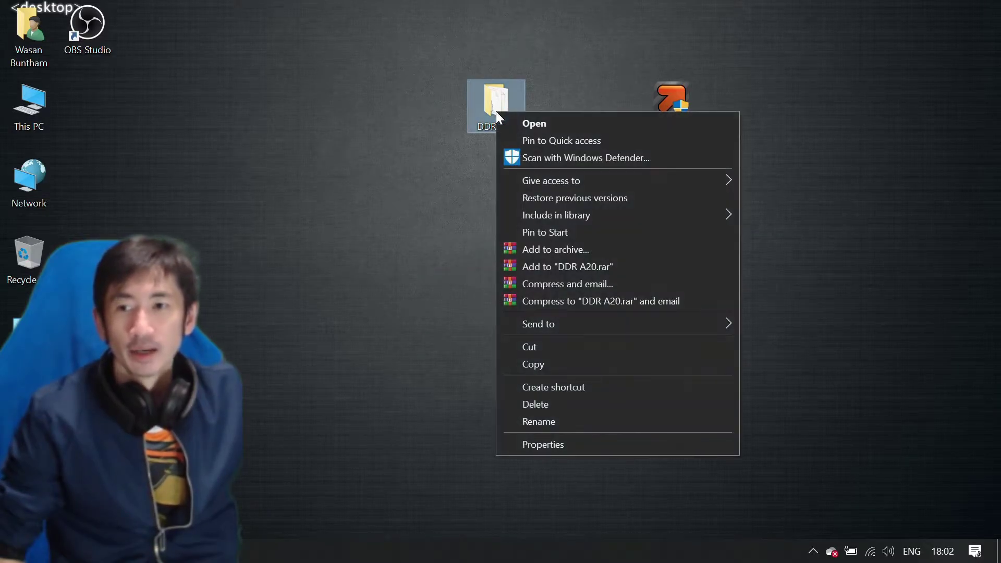
click(563, 365)
click(474, 316)
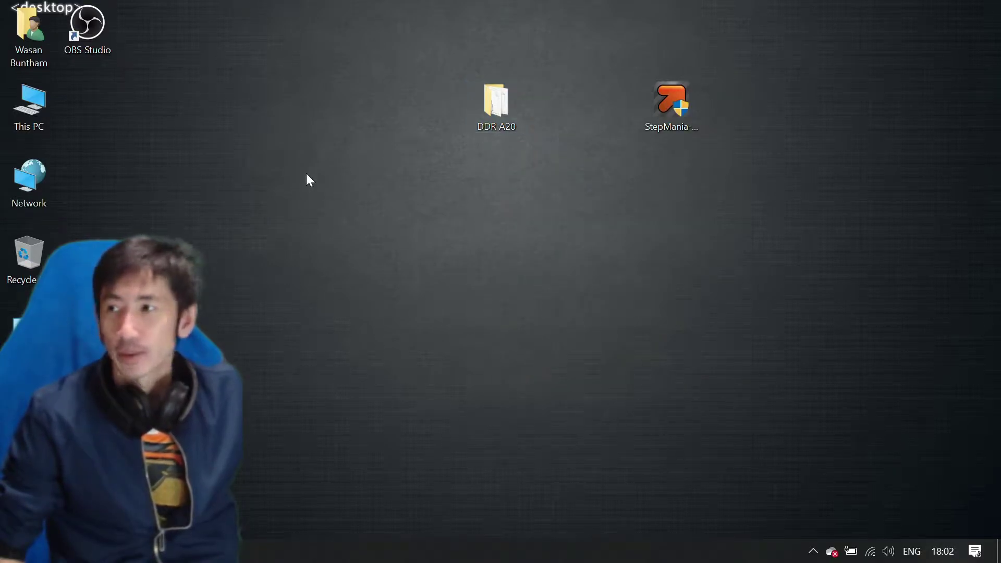
Step: Paste the copied DDR A20 folder into C:\Games\StepMania 5\Themes
double_click(34, 106)
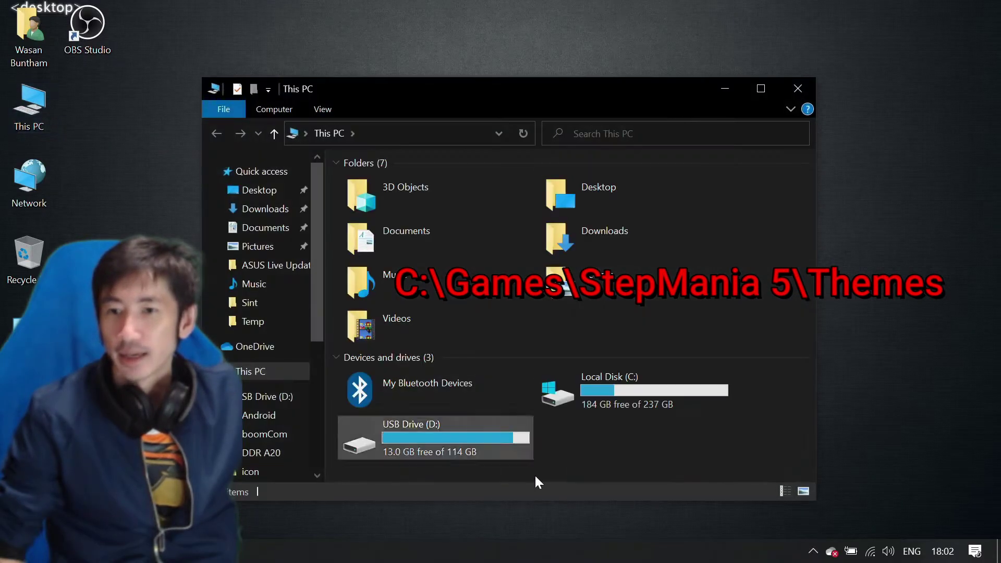
double_click(604, 399)
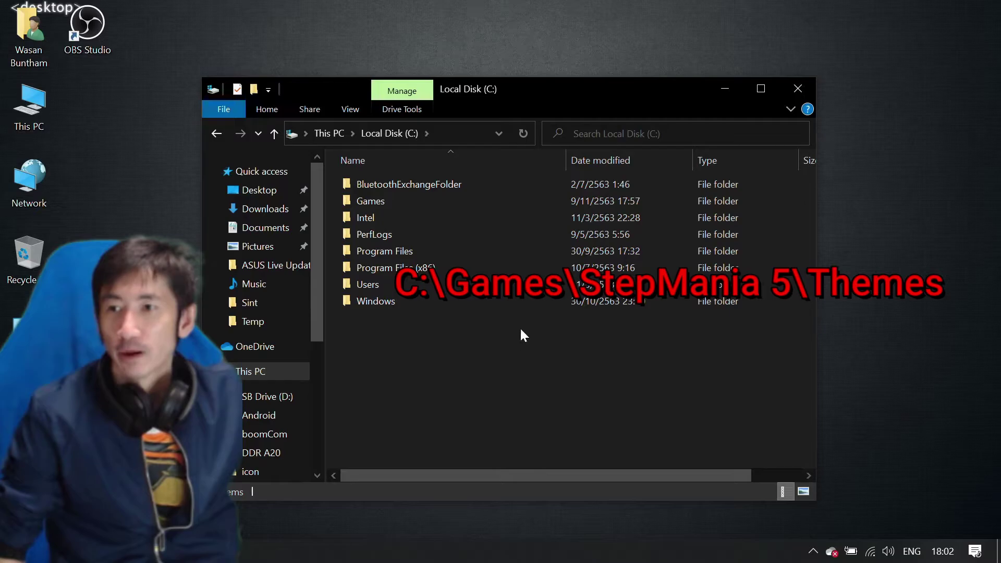
click(394, 205)
double_click(393, 204)
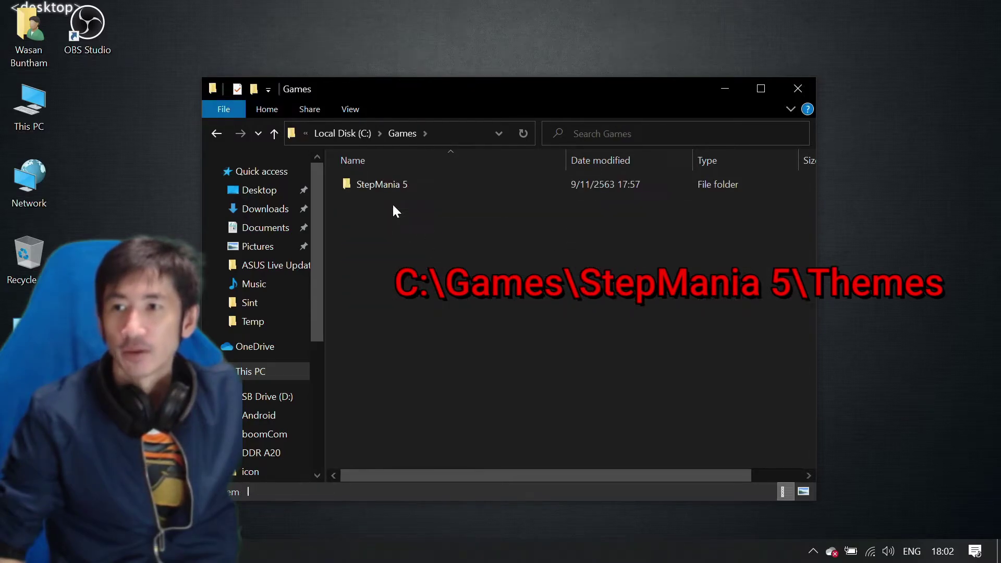
double_click(393, 188)
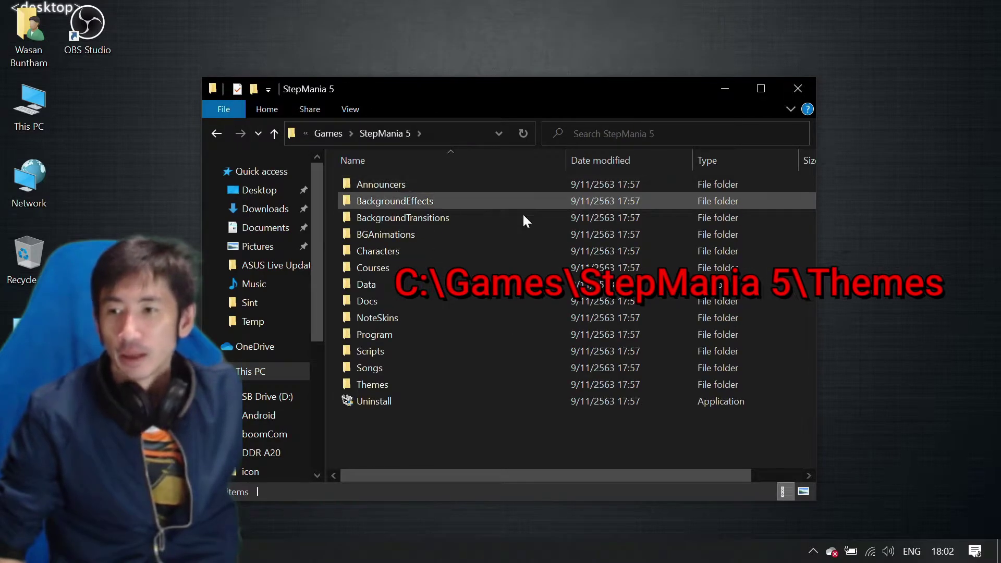
double_click(396, 385)
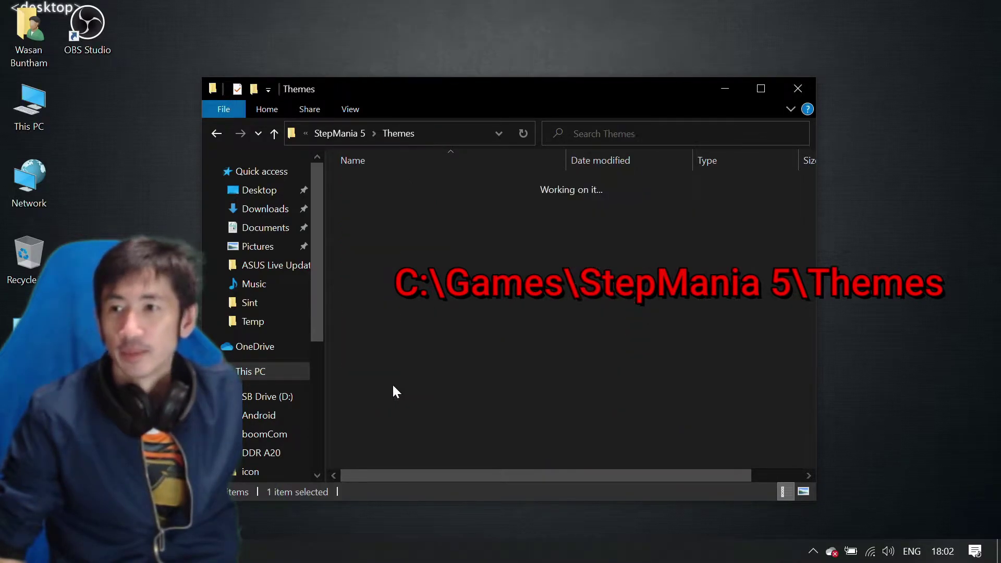
right_click(390, 360)
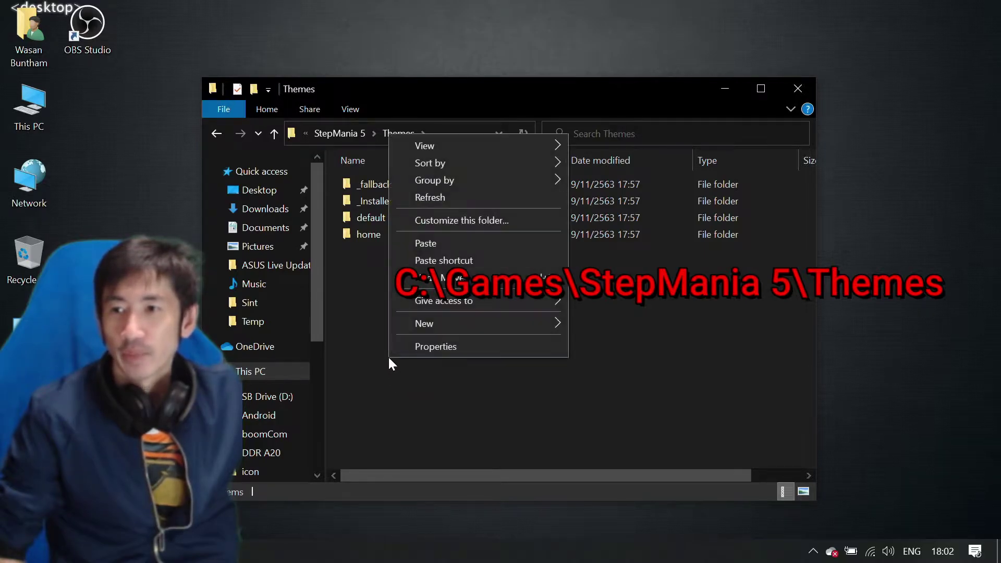
click(426, 243)
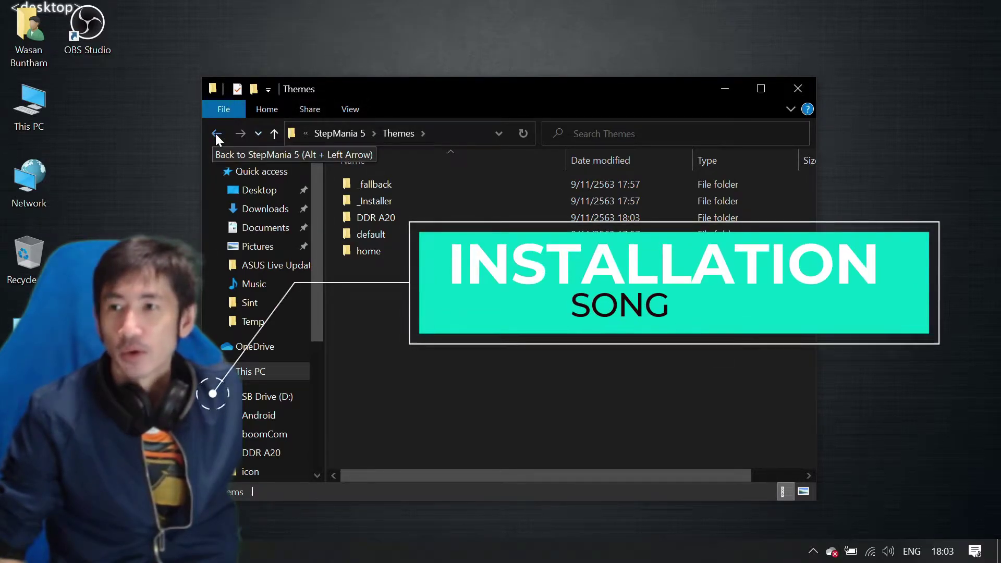
Step: Go to C:\Games\StepMania 5\Songs, examine the song folders inside its StepMania 5 group folder and return to Songs
click(216, 135)
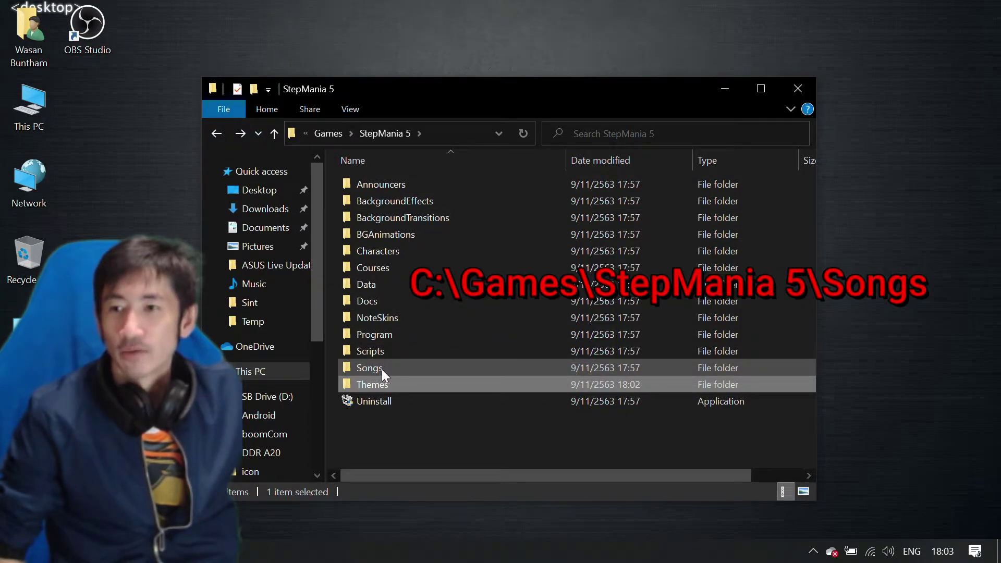
click(413, 368)
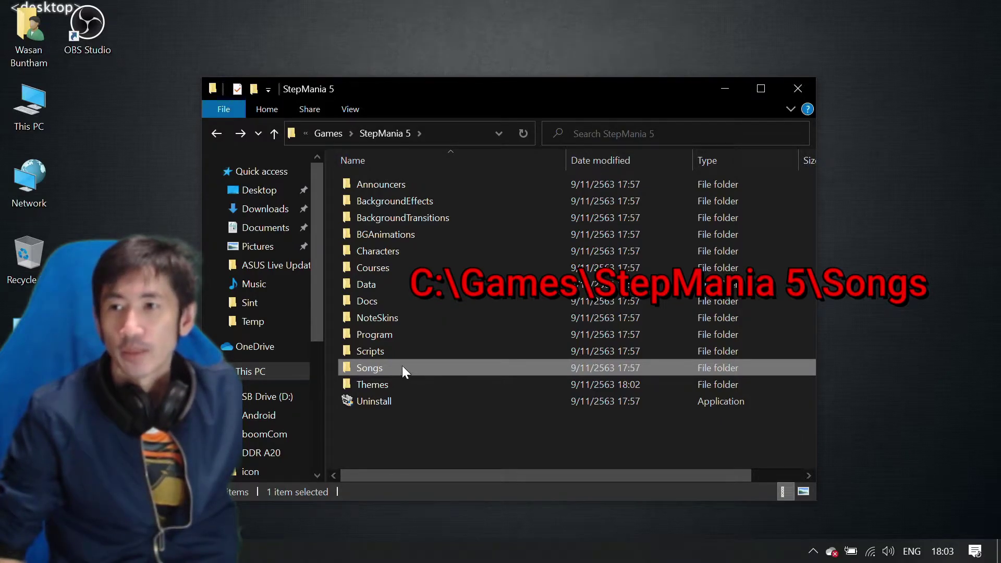
double_click(402, 367)
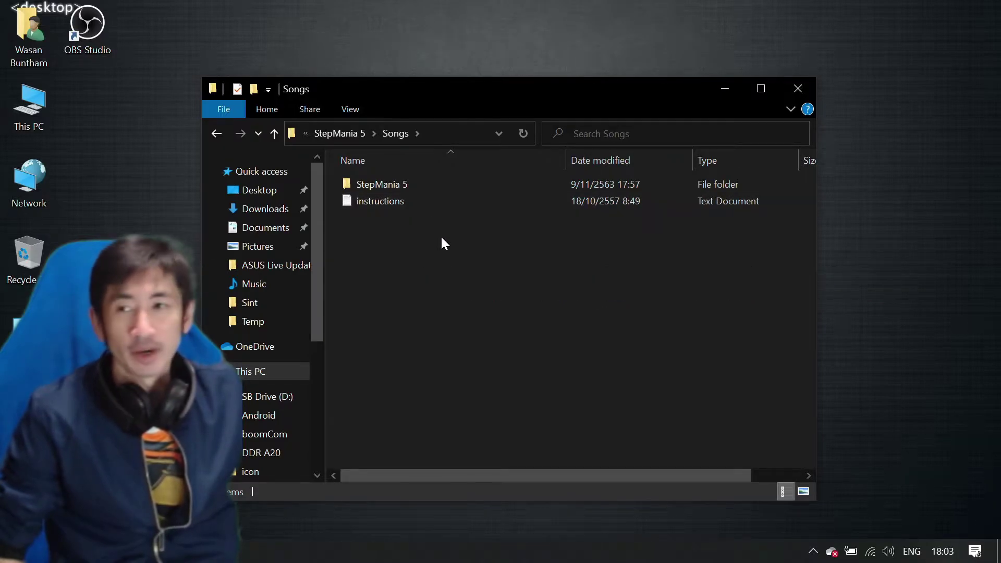
double_click(387, 185)
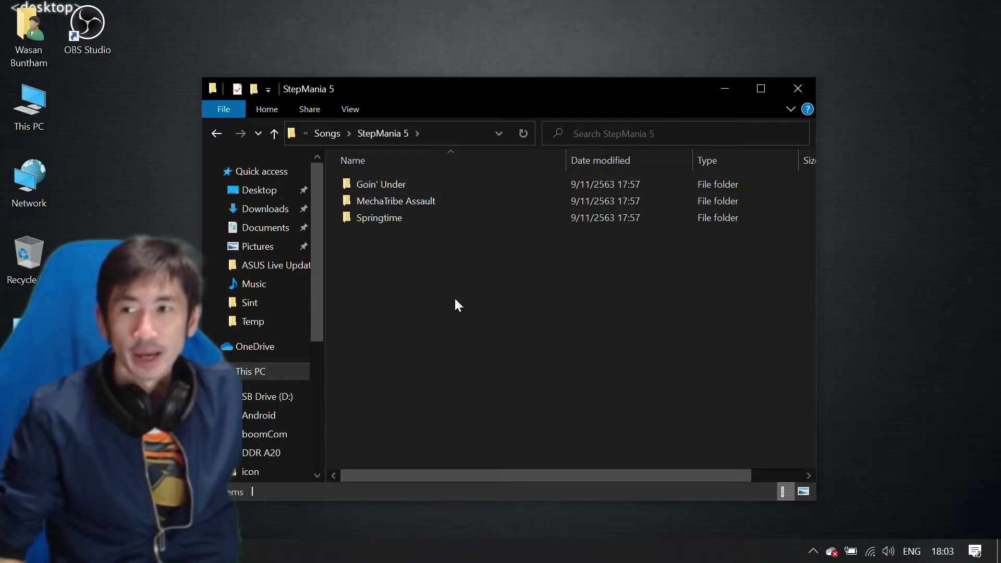
drag(413, 261, 365, 180)
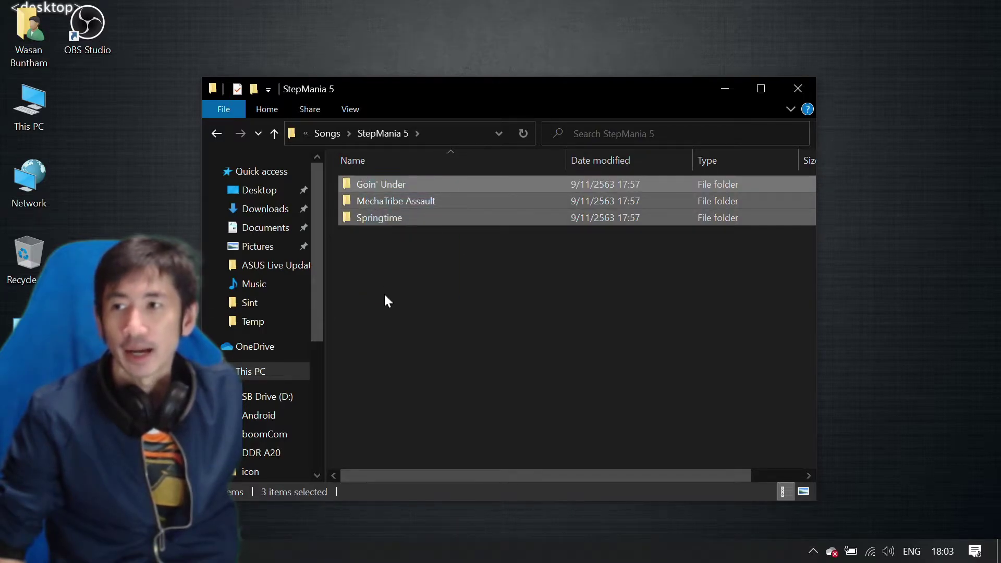
click(384, 293)
click(217, 133)
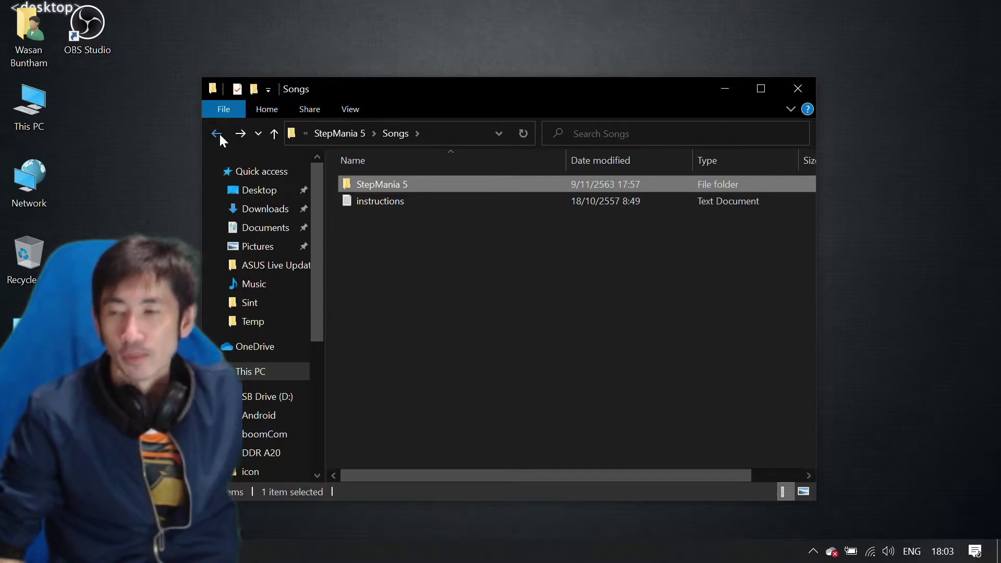
Step: Create a new folder named Thai in the StepMania 5 Songs folder
click(430, 284)
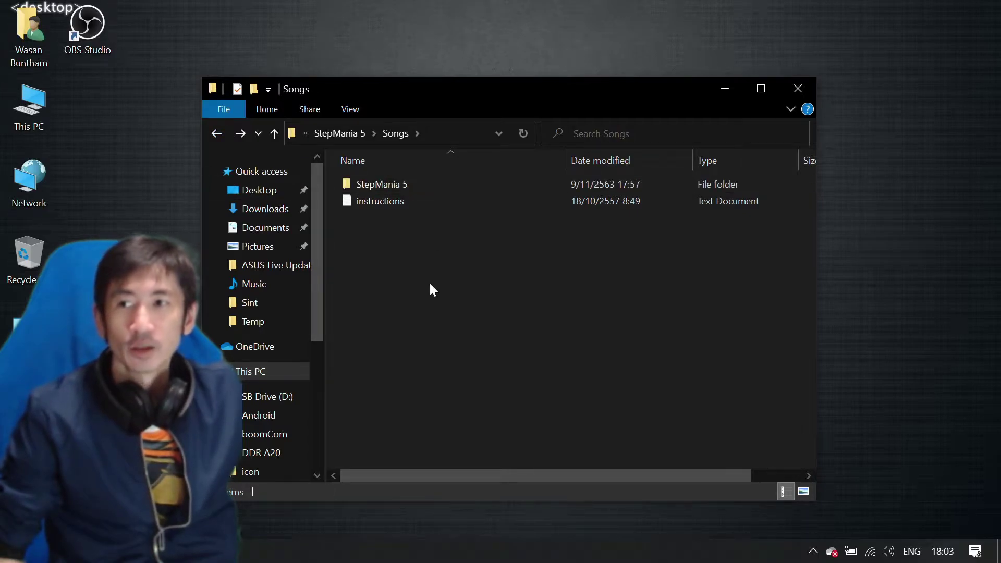
right_click(399, 309)
mouse_move(491, 488)
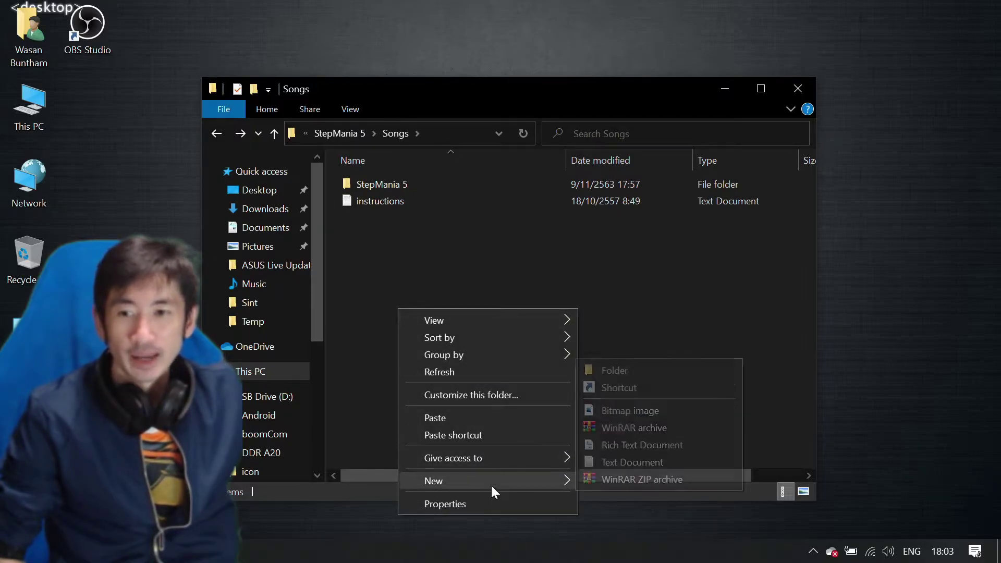
click(623, 370)
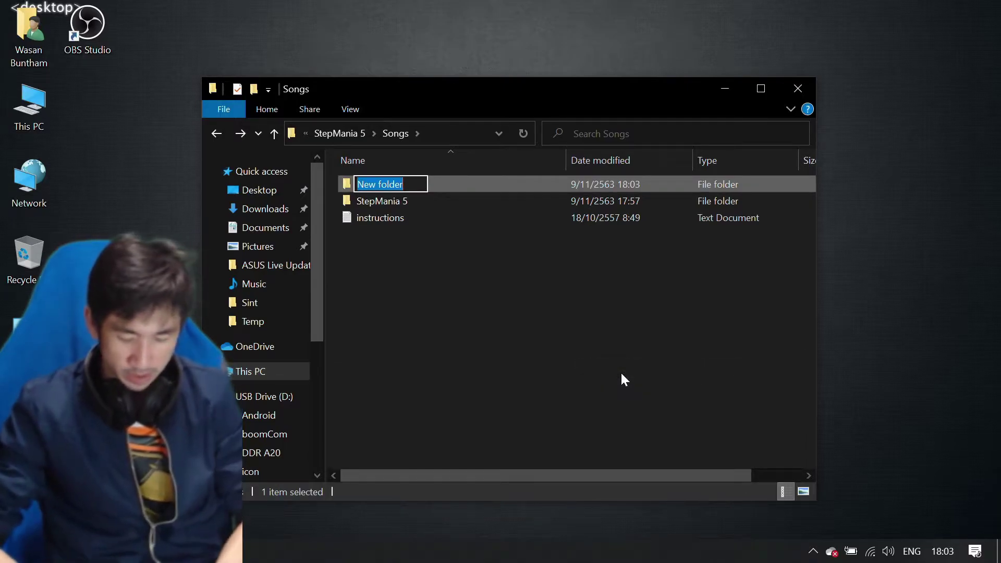
text(Th)
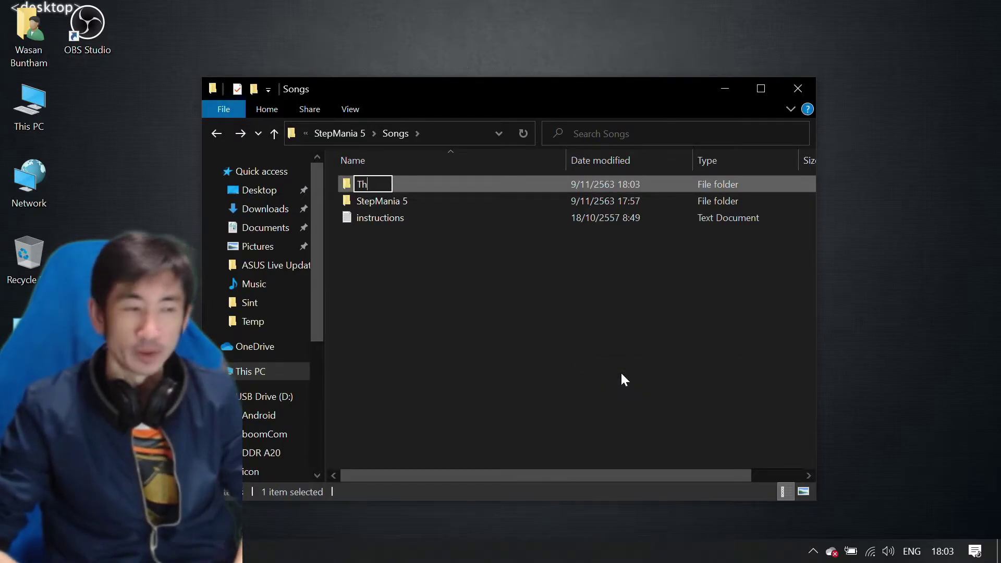
text(ai)
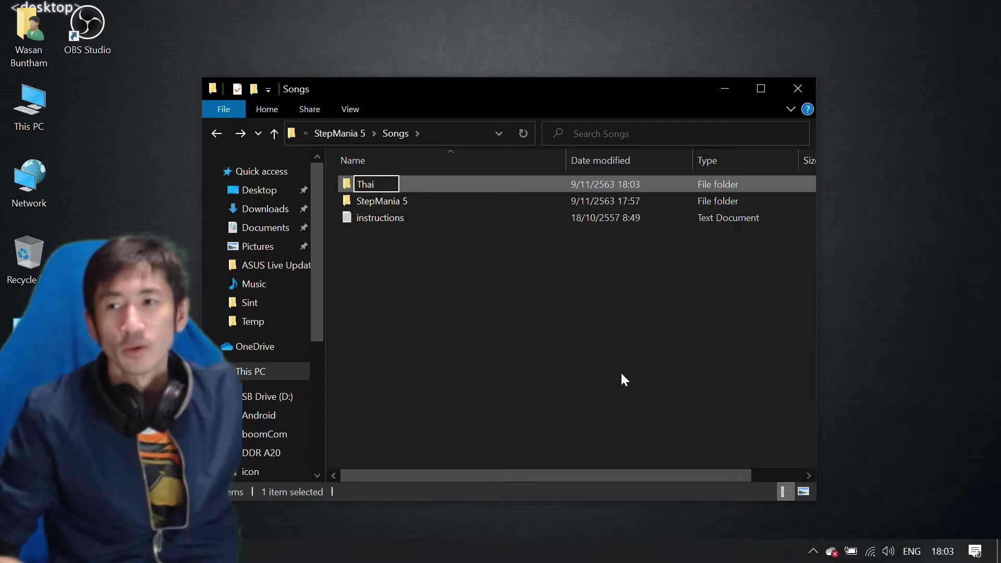
click(422, 318)
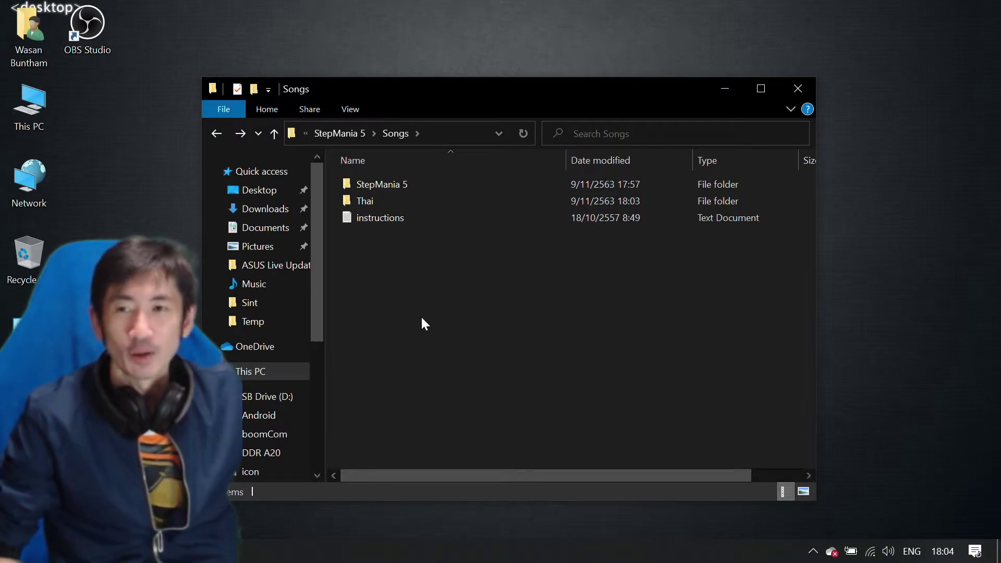
Step: Open the empty Thai folder in Songs and, in a second window, the Thai folder on USB Drive (D:)
double_click(361, 201)
drag(534, 91, 587, 64)
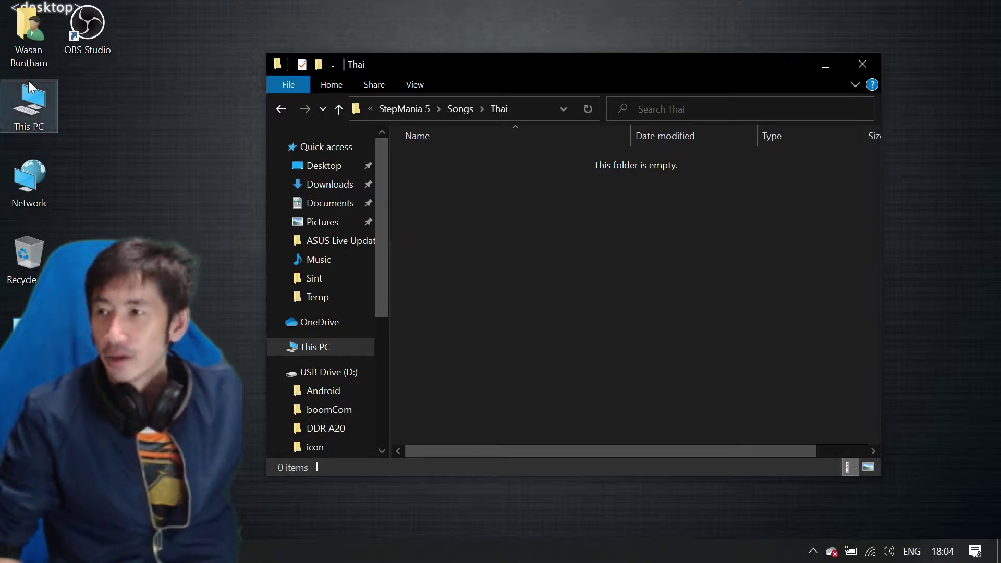
click(43, 103)
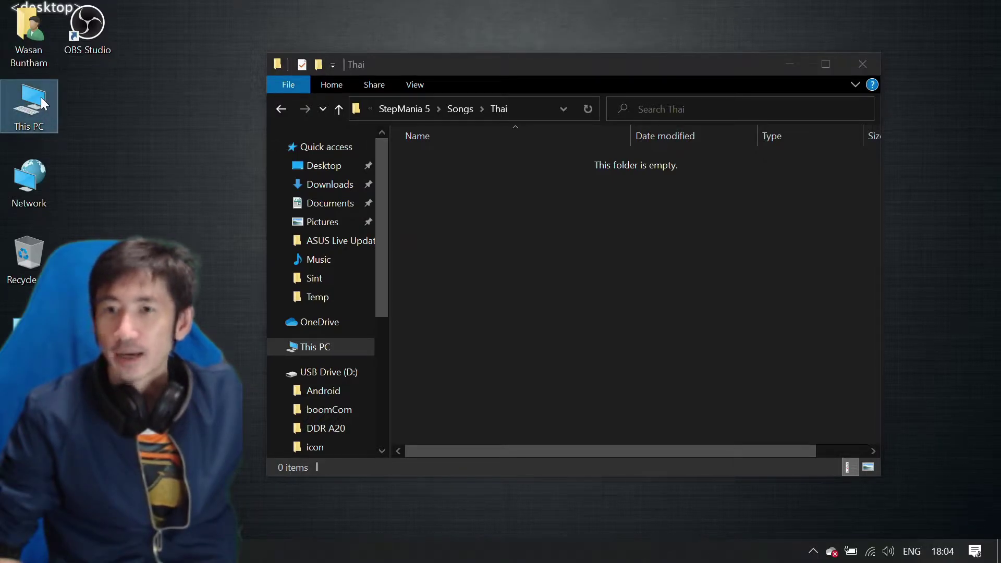
double_click(41, 97)
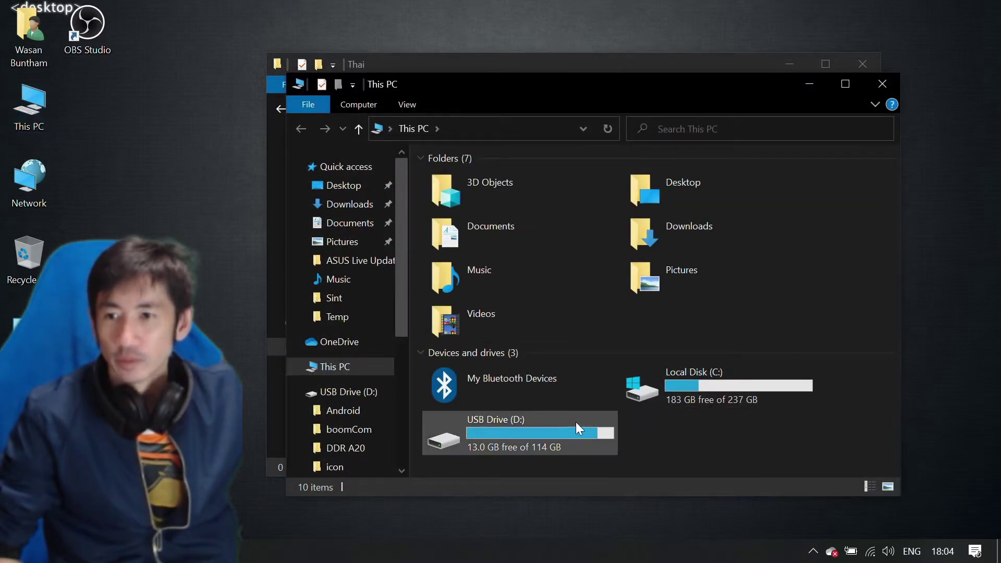
double_click(526, 435)
scroll(574, 313, down, 2)
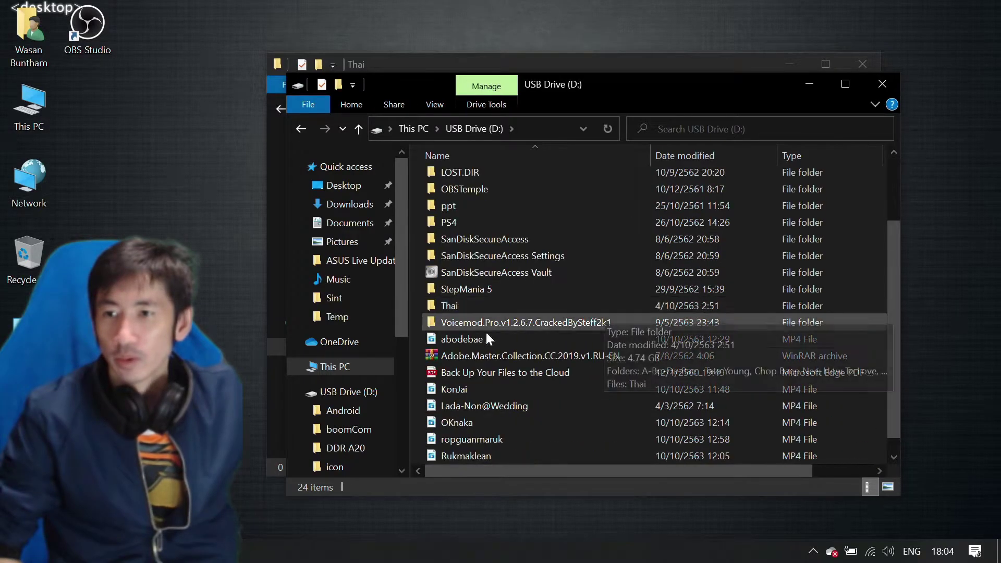
click(453, 307)
click(453, 305)
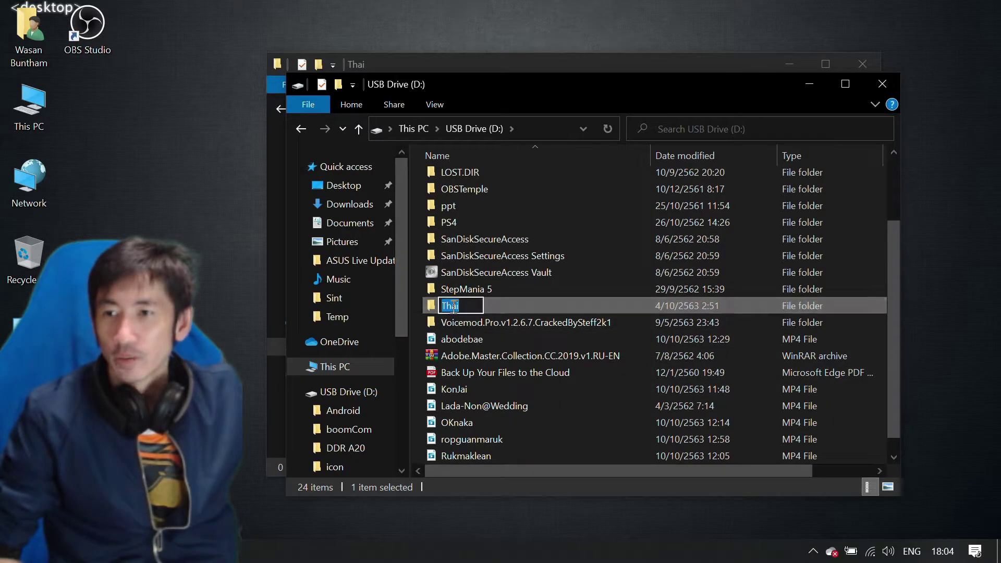
double_click(428, 306)
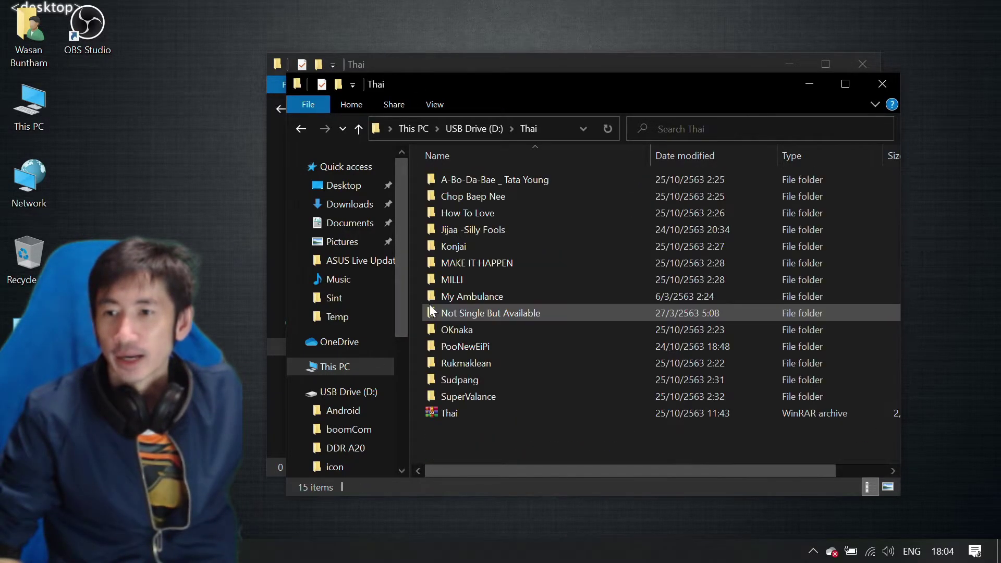
Step: Copy all the song folders in D:\Thai, from A-Bo-Da-Bae _ Tata Young to SuperValance, leaving out the Thai archive
click(487, 395)
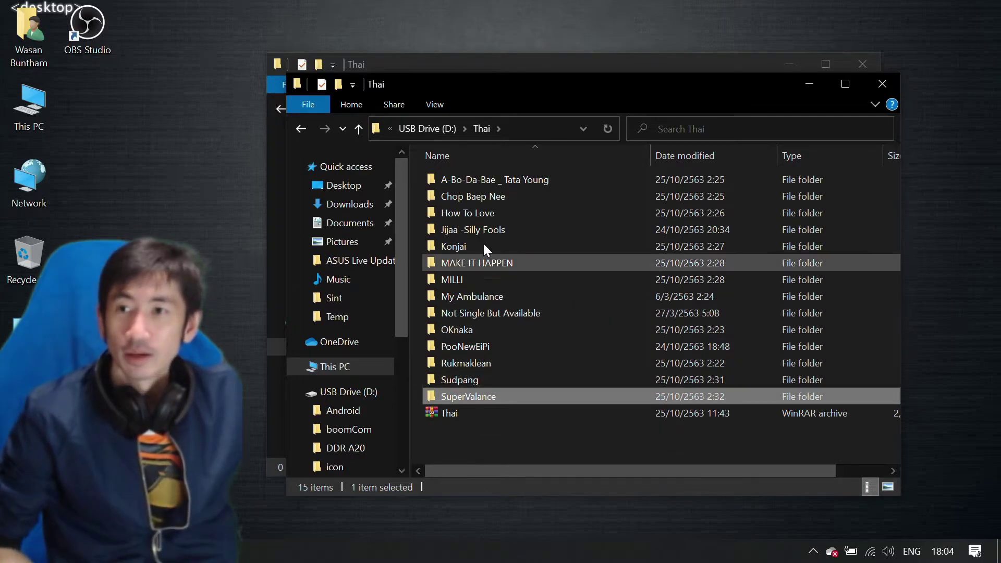
shift+click(484, 182)
right_click(484, 182)
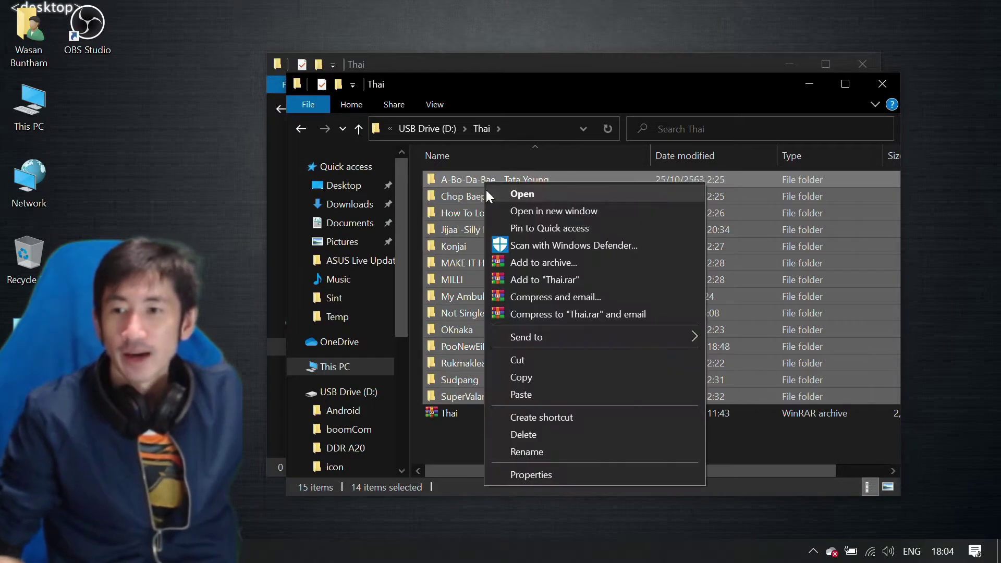
click(560, 376)
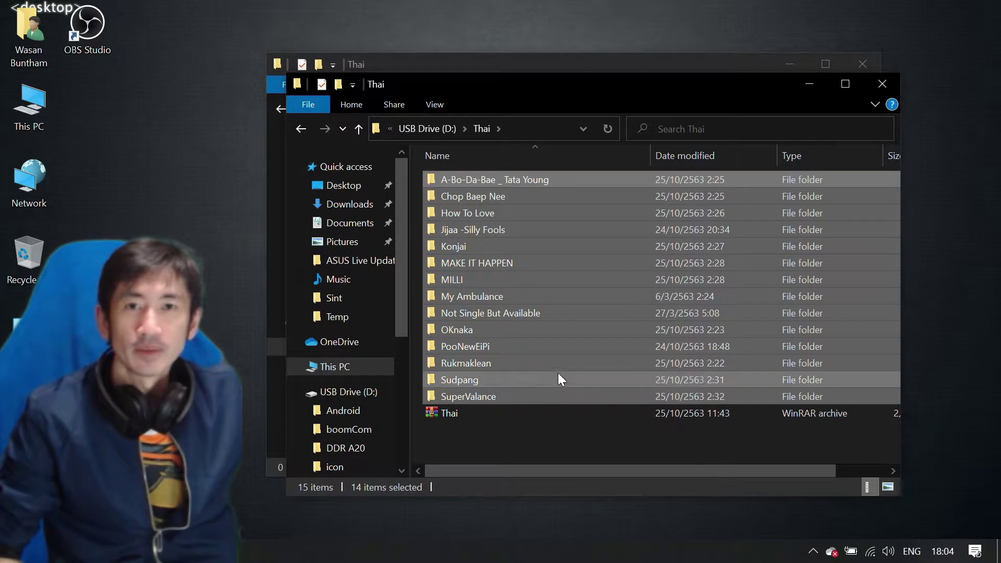
Step: Minimize the USB drive window and paste the copied song folders into C:\Games\StepMania 5\Songs\Thai
click(808, 85)
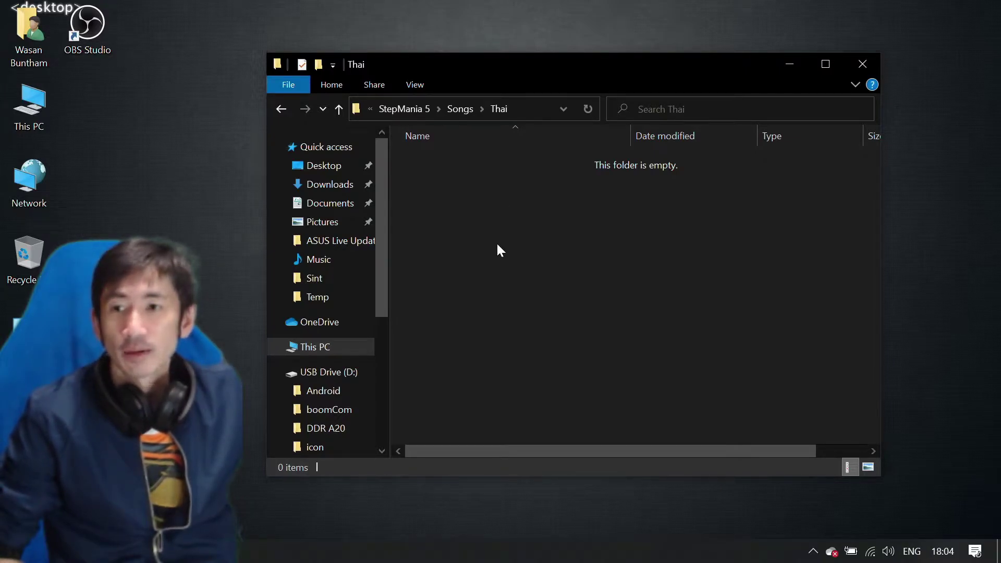
right_click(475, 251)
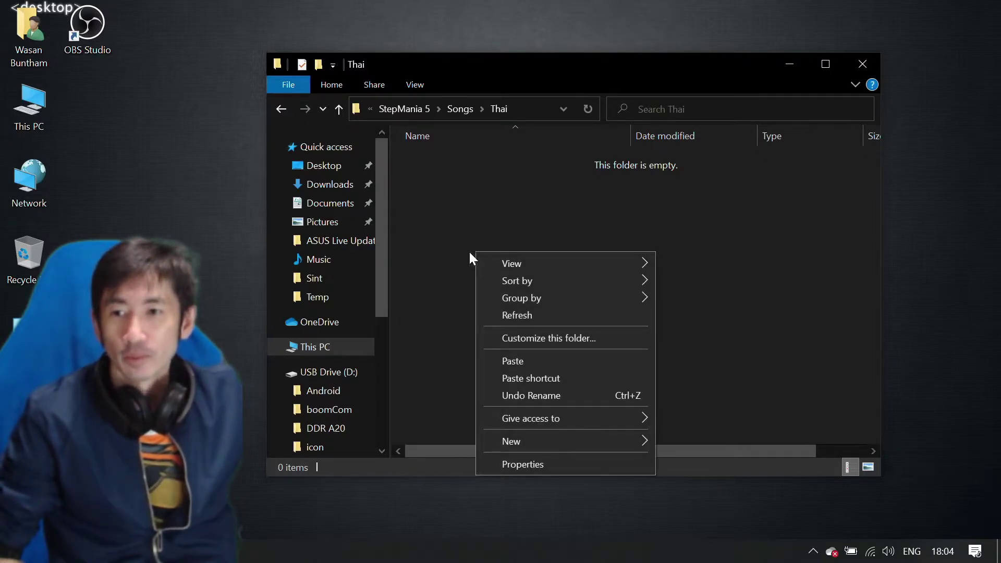
click(518, 362)
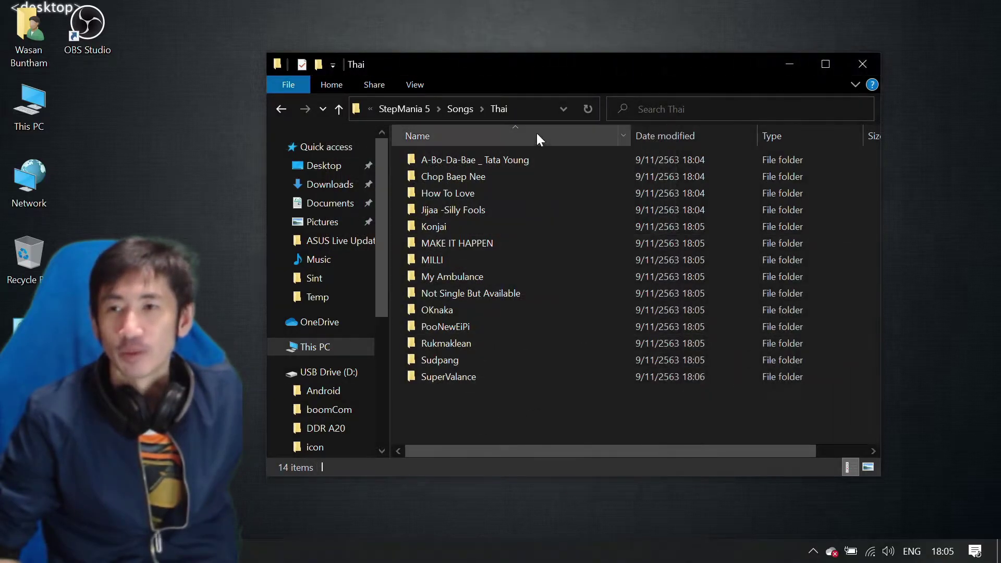
Step: Check the Songs folder path and the song folders inside Thai, and examine the DDR A20 folder in Themes
click(459, 108)
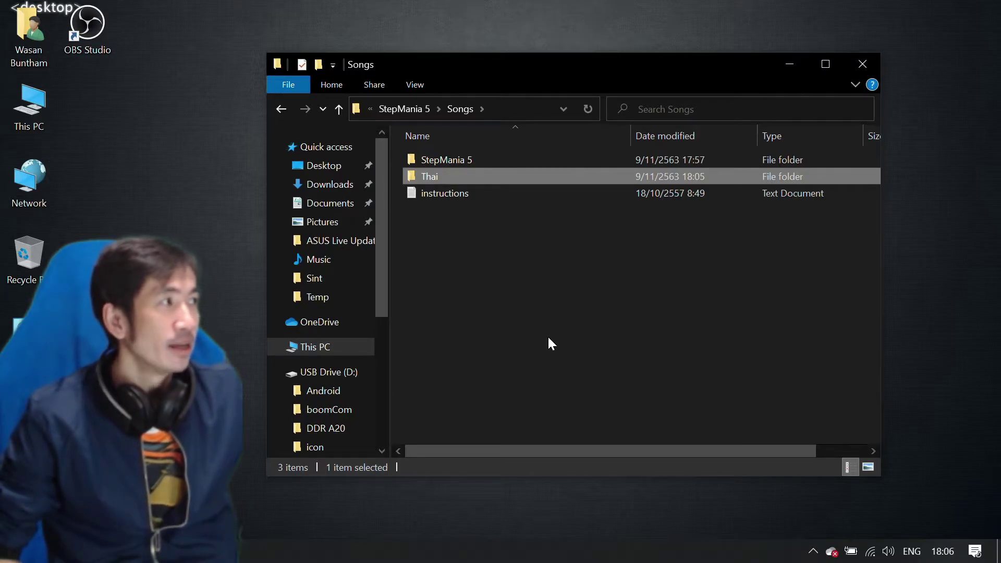
click(519, 111)
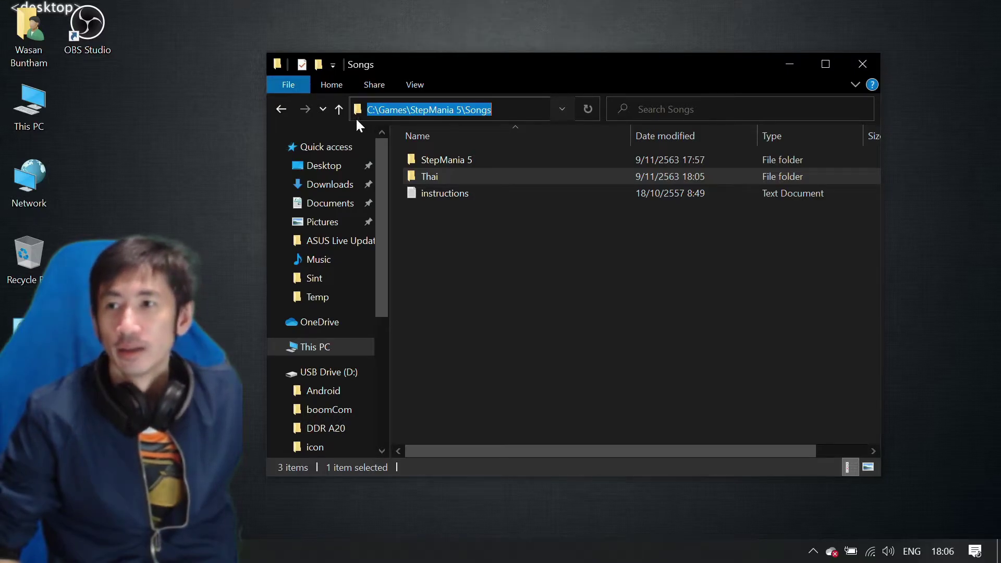
click(277, 105)
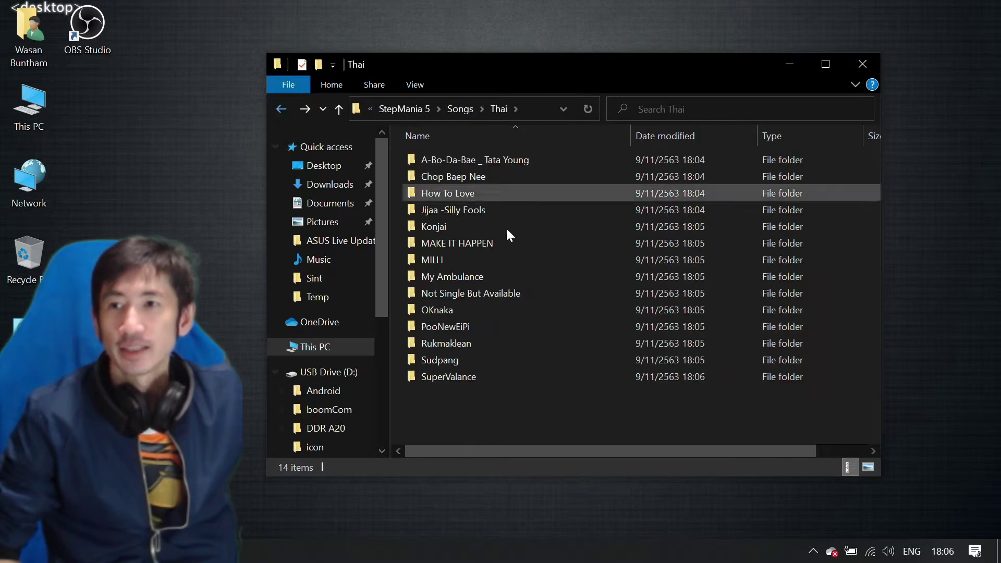
click(458, 110)
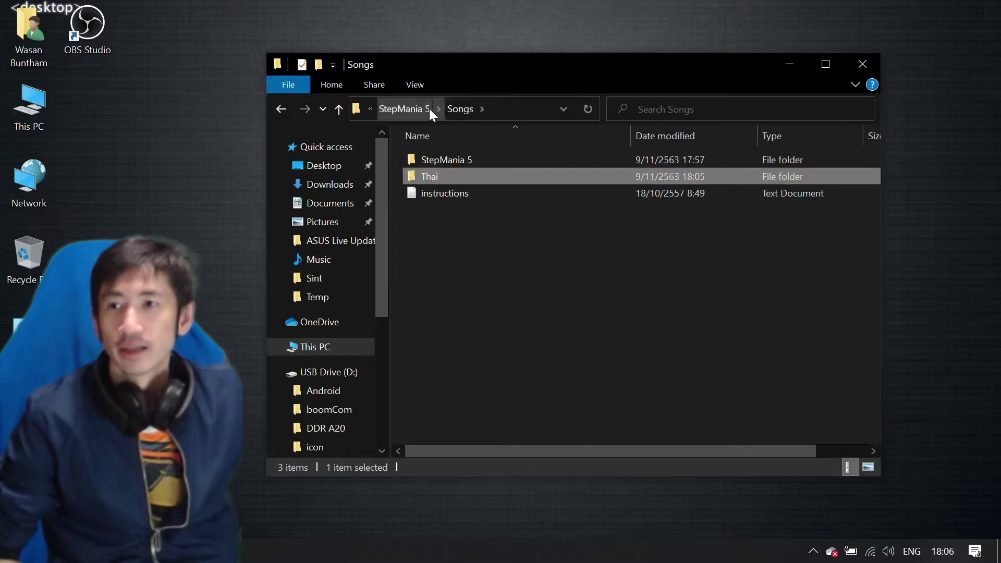
click(407, 111)
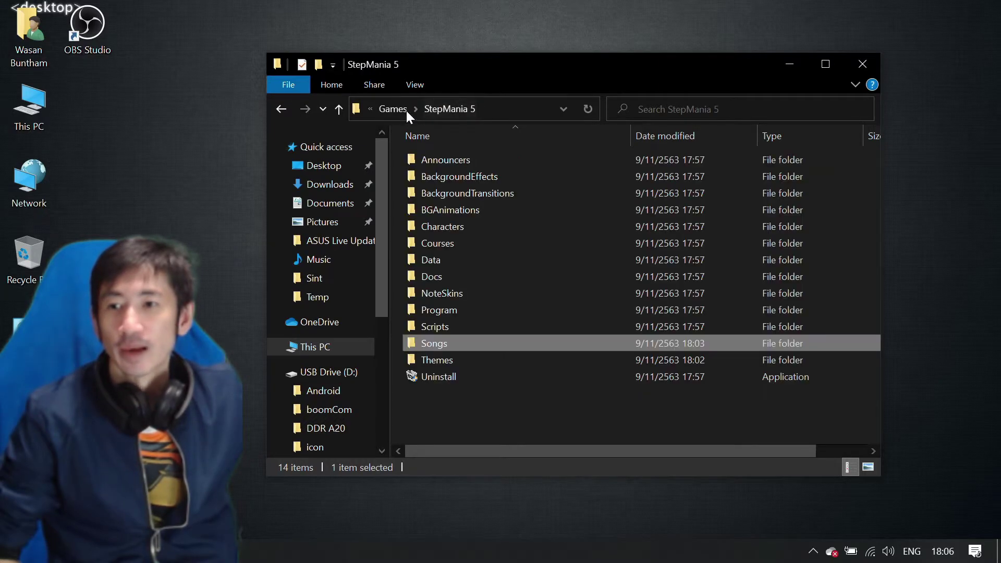
click(452, 362)
double_click(452, 361)
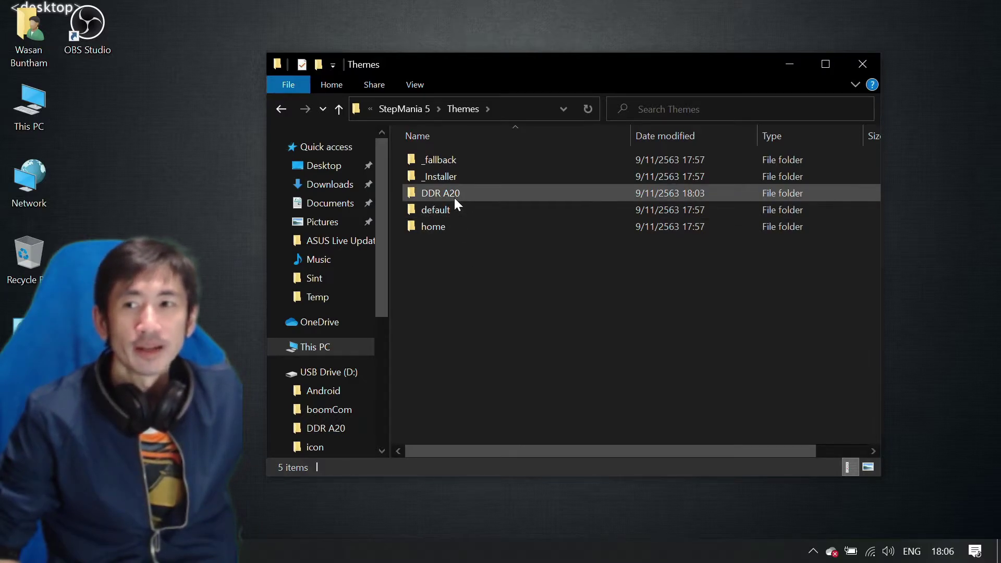
mouse_move(456, 200)
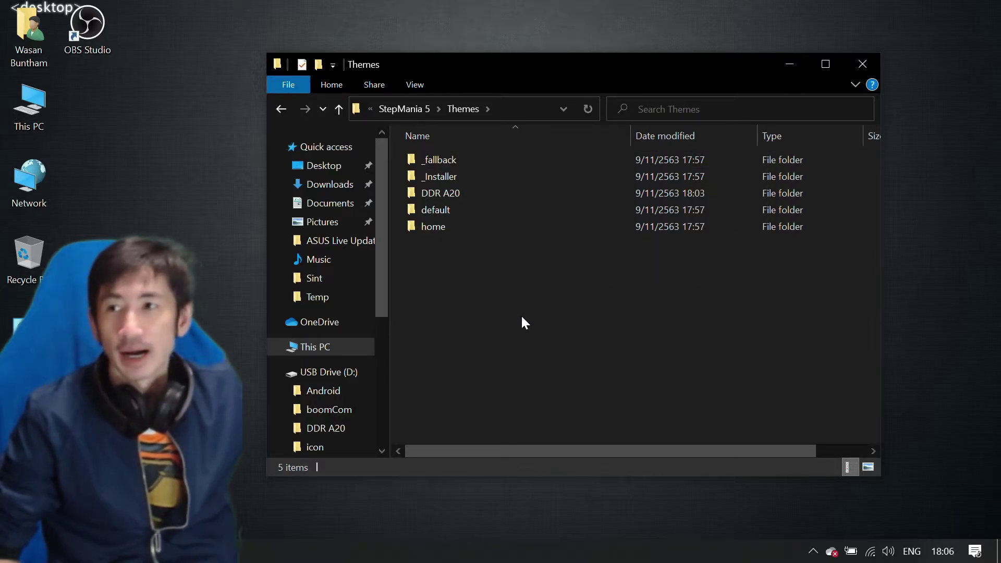
Step: Create a desktop shortcut to the StepMania application in C:\Games\StepMania 5\Program
click(280, 109)
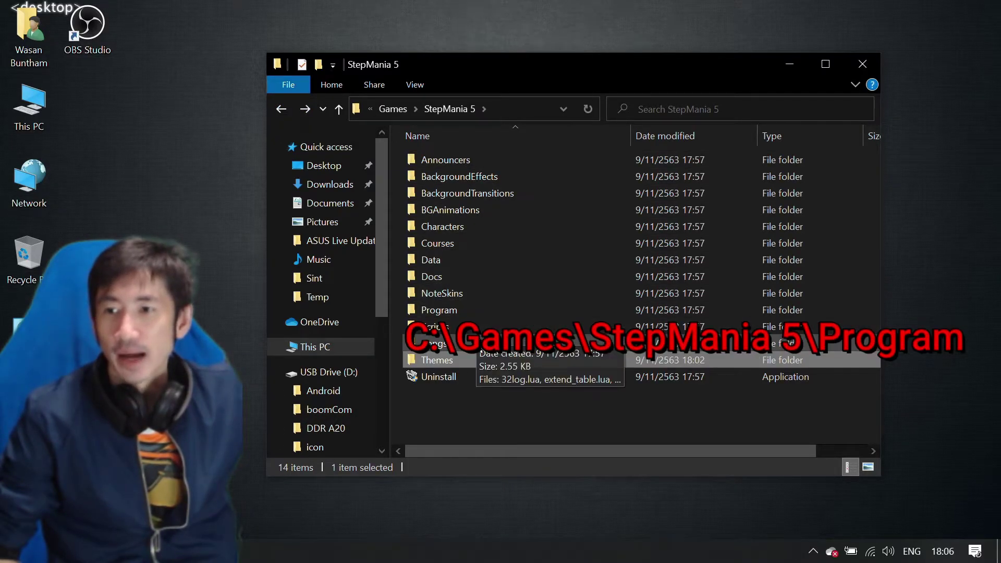
double_click(449, 311)
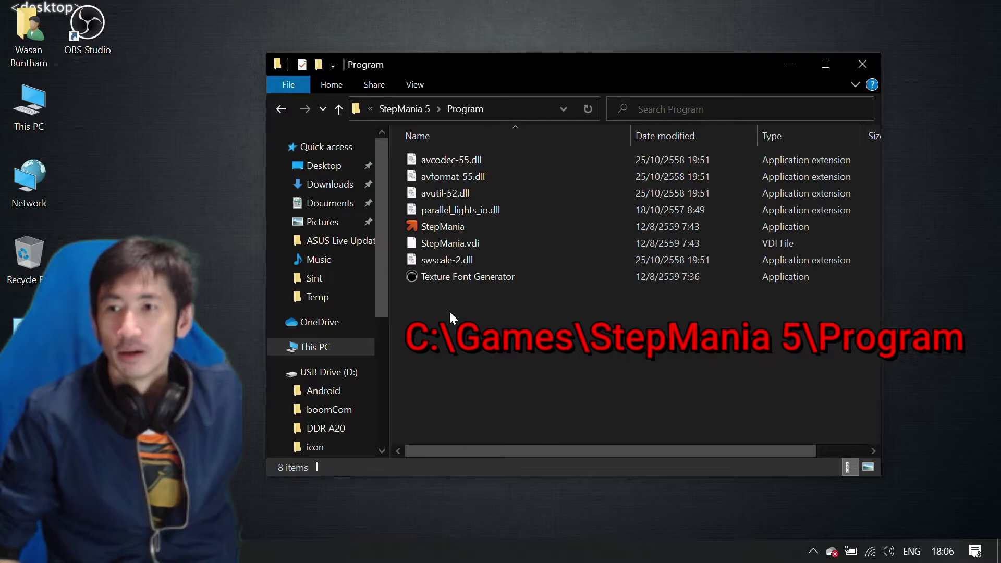
right_click(451, 227)
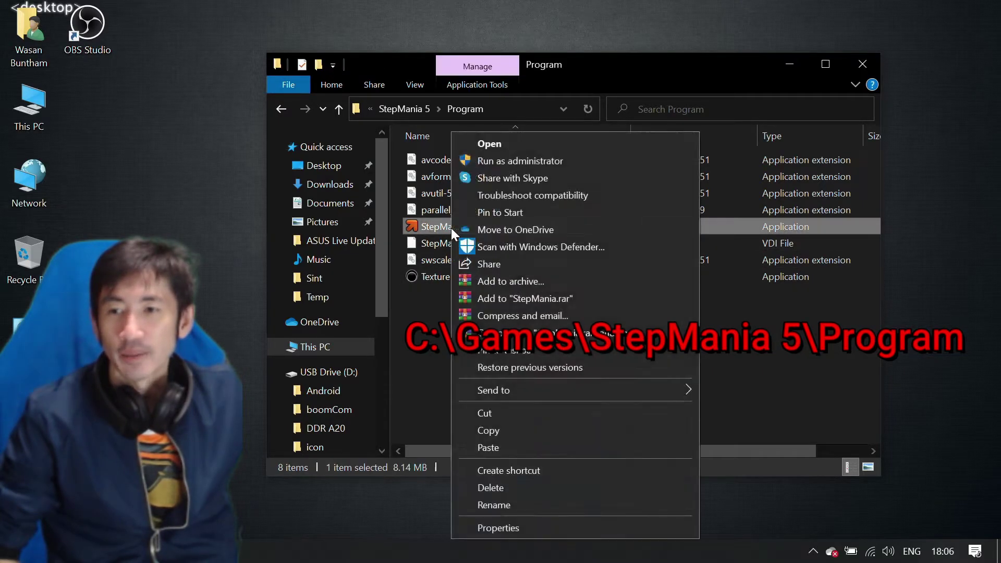
mouse_move(589, 392)
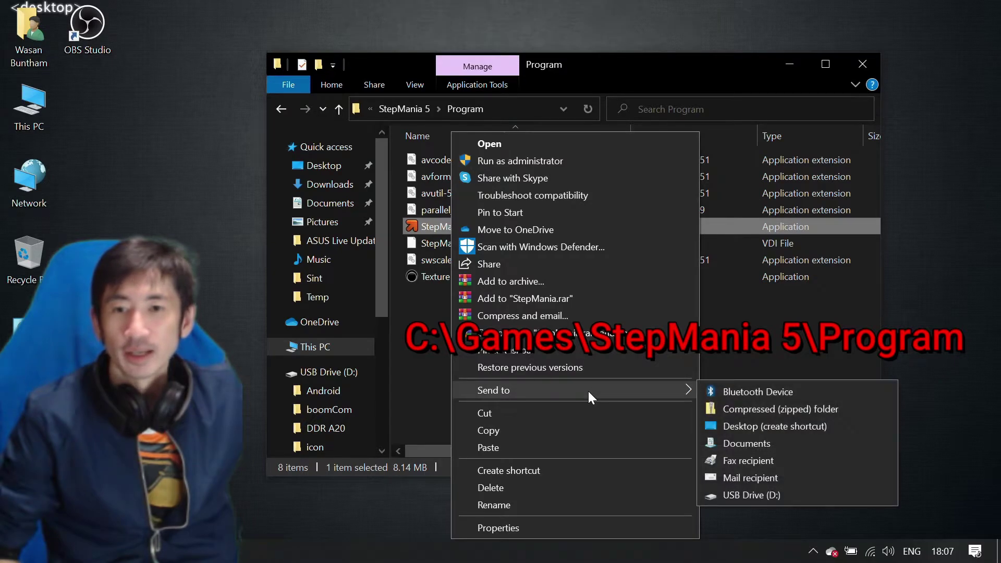
click(758, 424)
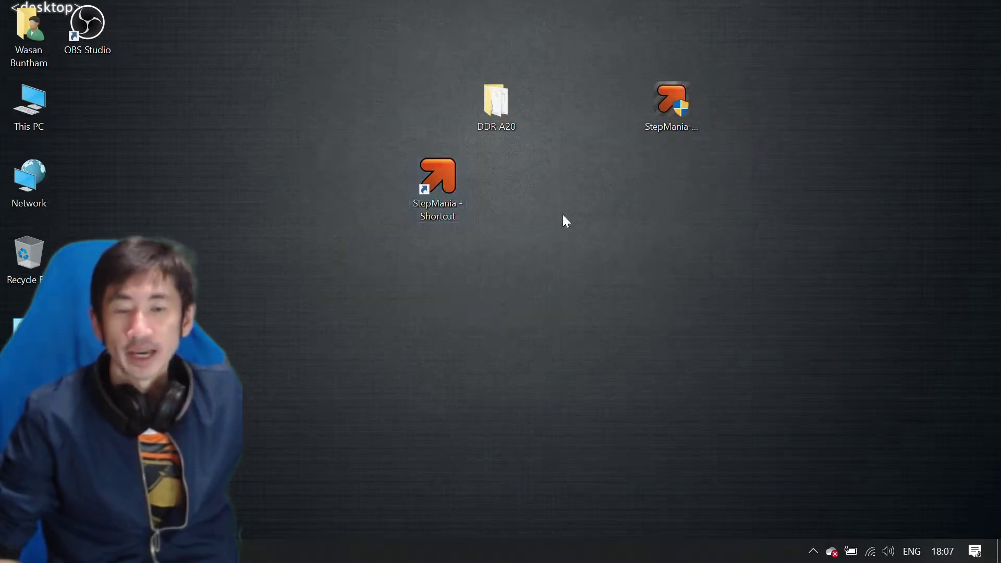
Step: Launch StepMania from its new desktop shortcut and open the game's Options
double_click(442, 179)
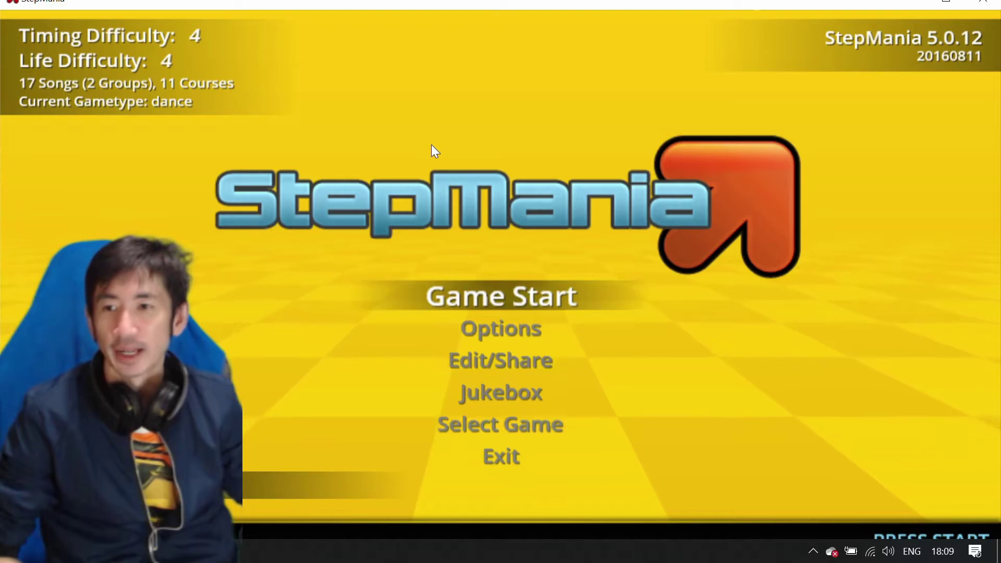
key(Down)
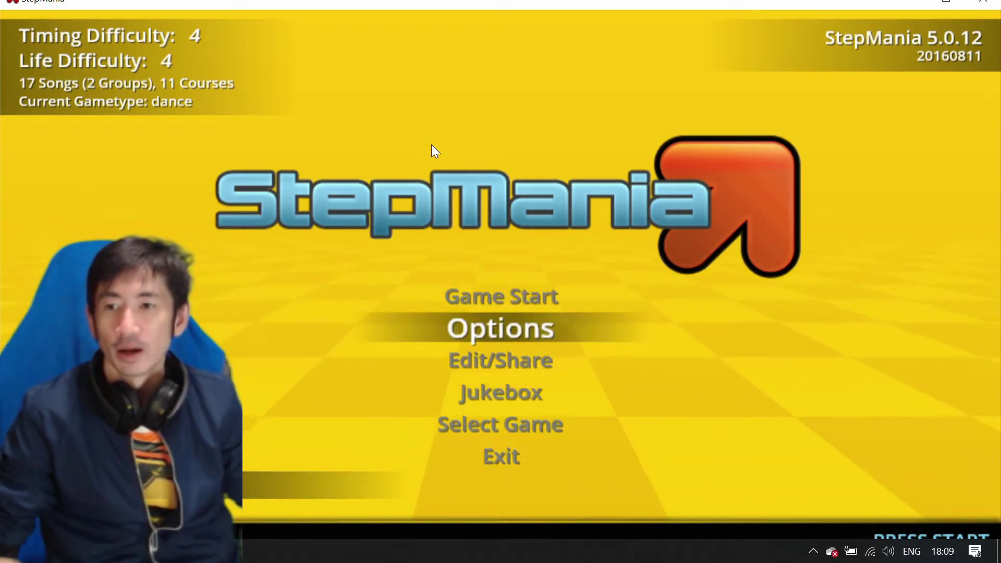
key(Return)
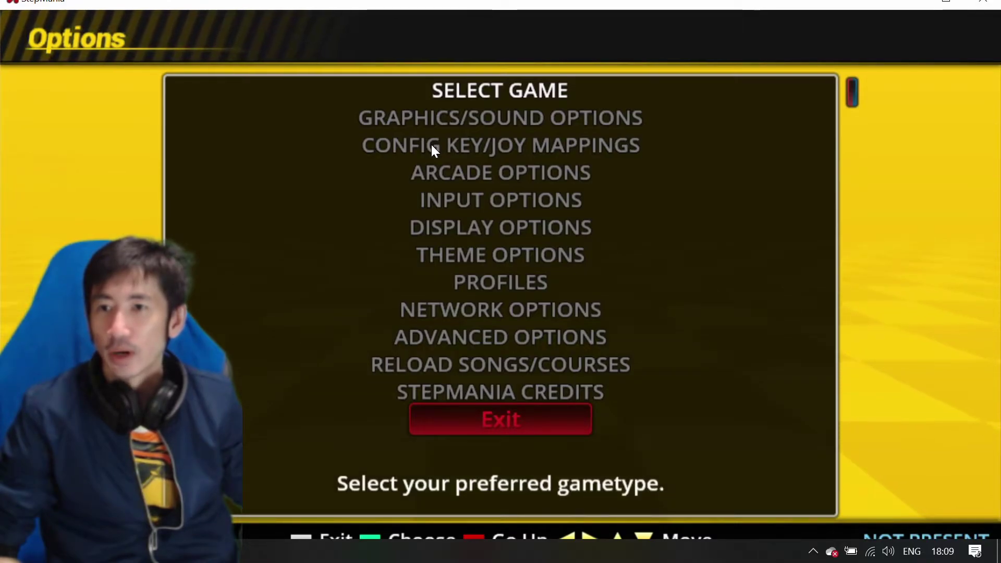
Step: Open the Appearance Options found within the game's Display Options
key(Down)
key(Down)
key(Down)
key(Down)
key(Down)
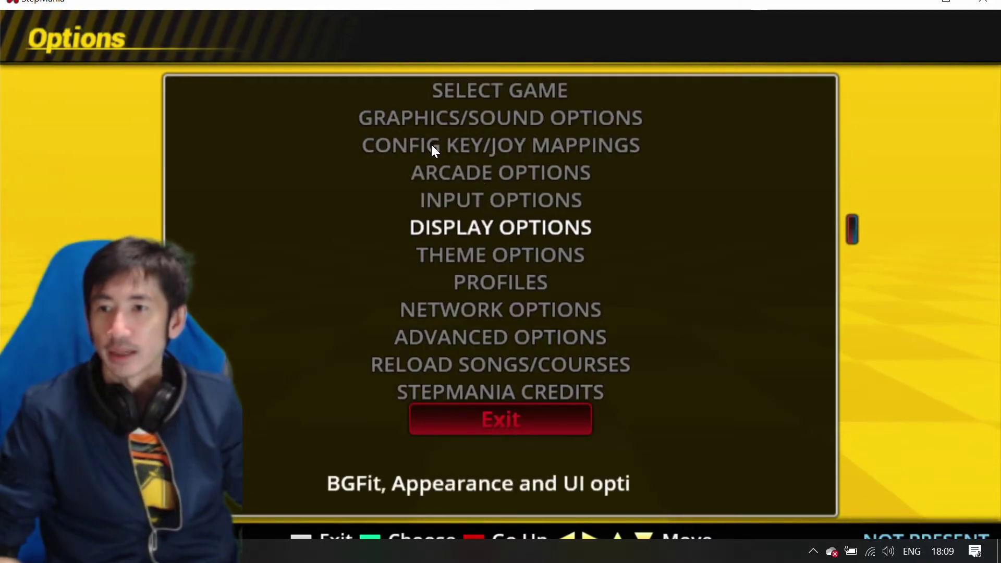
key(Return)
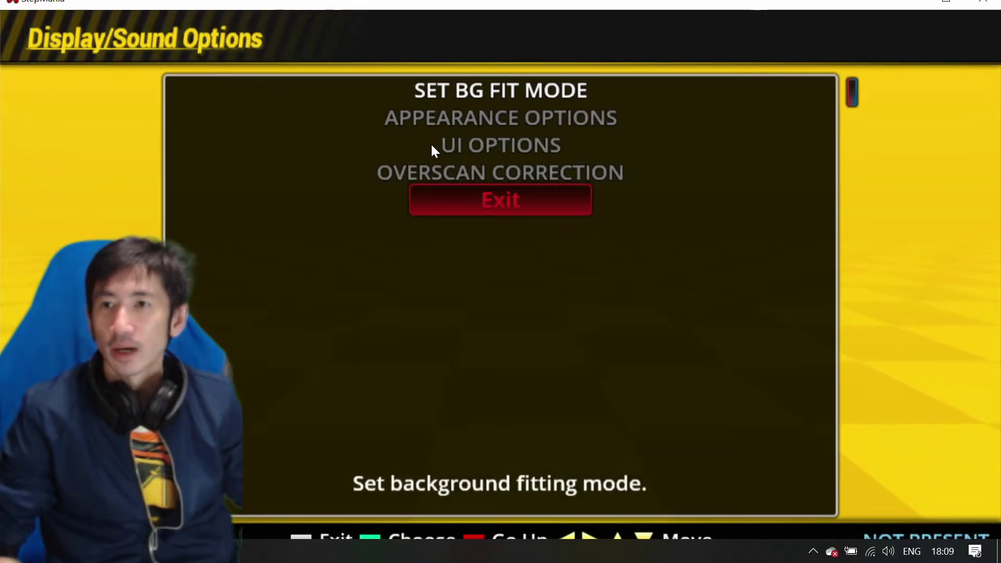
key(Down)
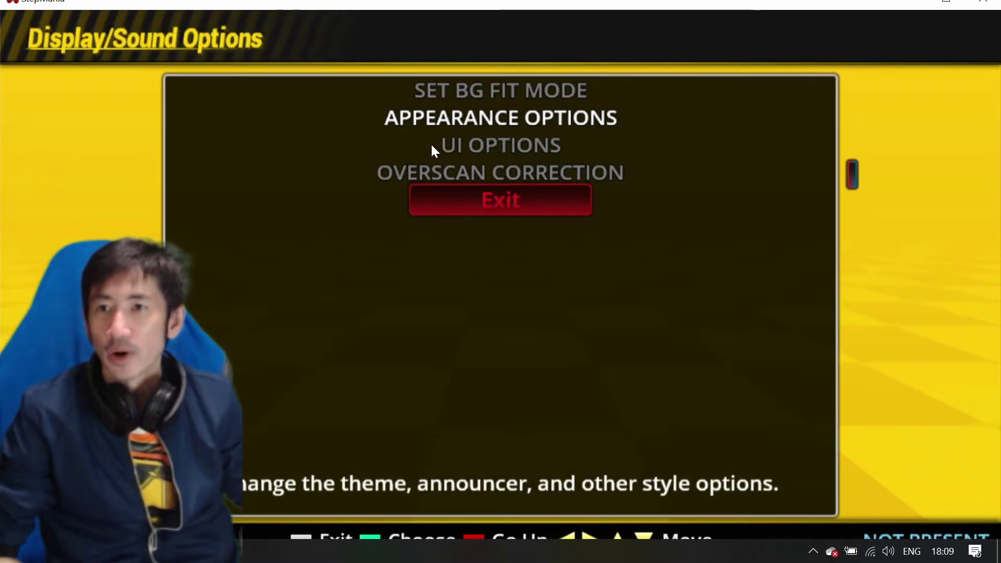
key(Return)
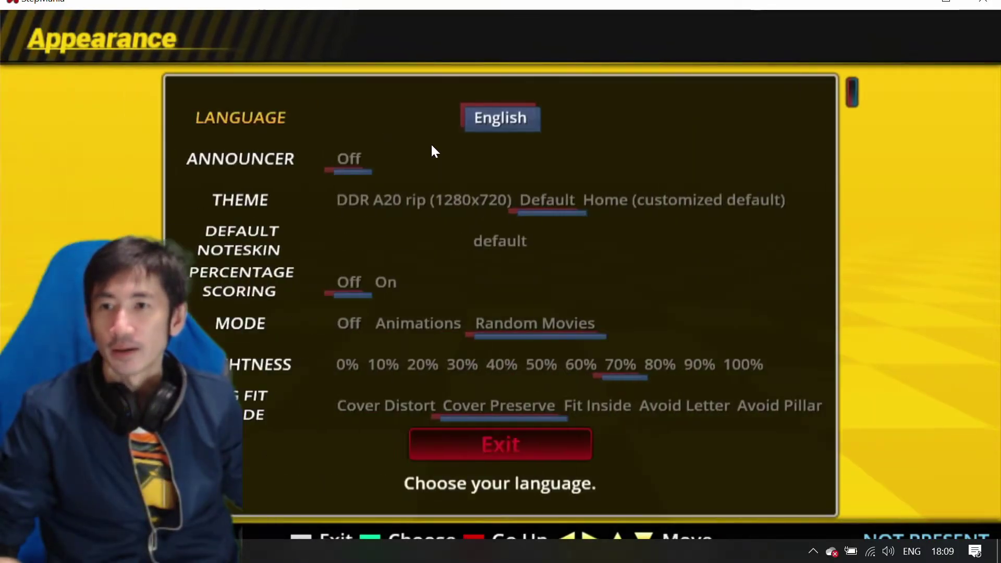
Step: Set the theme to DDR A20 rip (1280x720), apply it, and permanently dismiss the MenuTimer numbers graphic dimension message
key(Down)
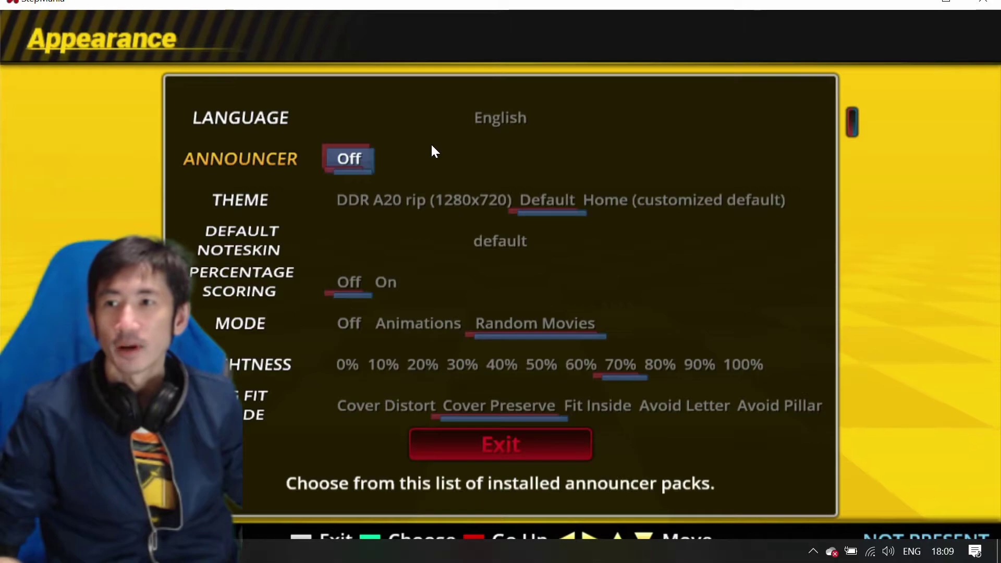
key(Down)
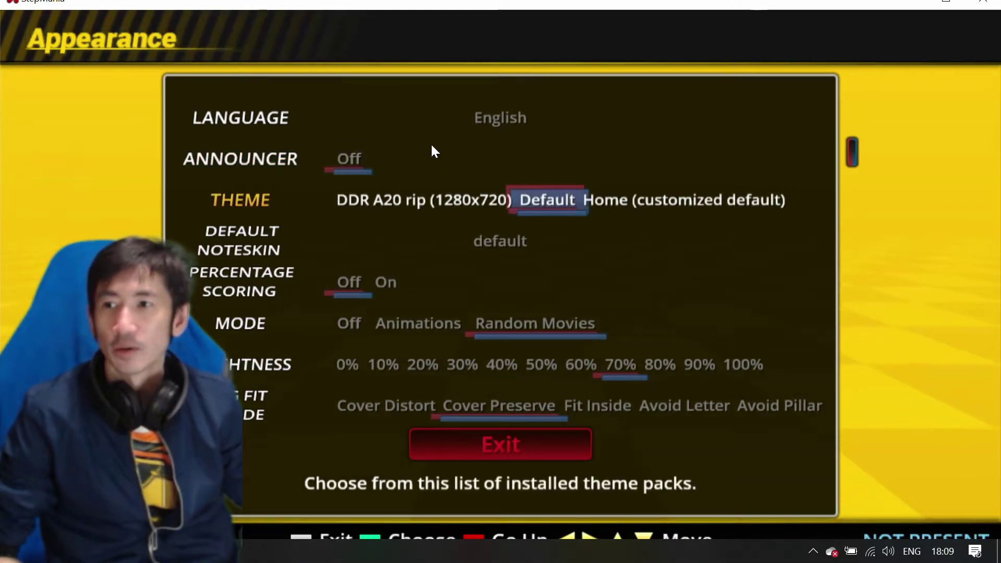
key(Left)
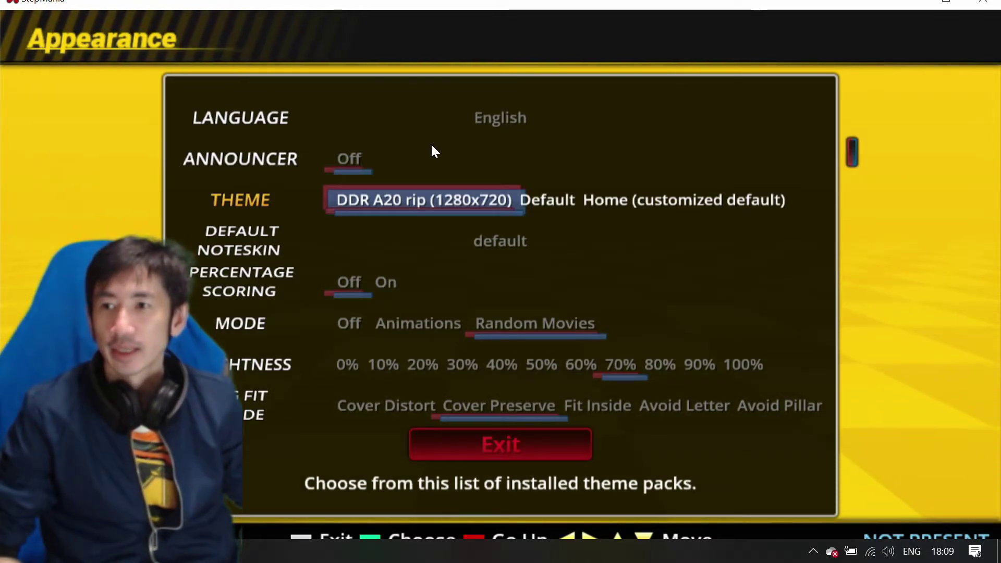
key(Down)
key(Down)
key(Up)
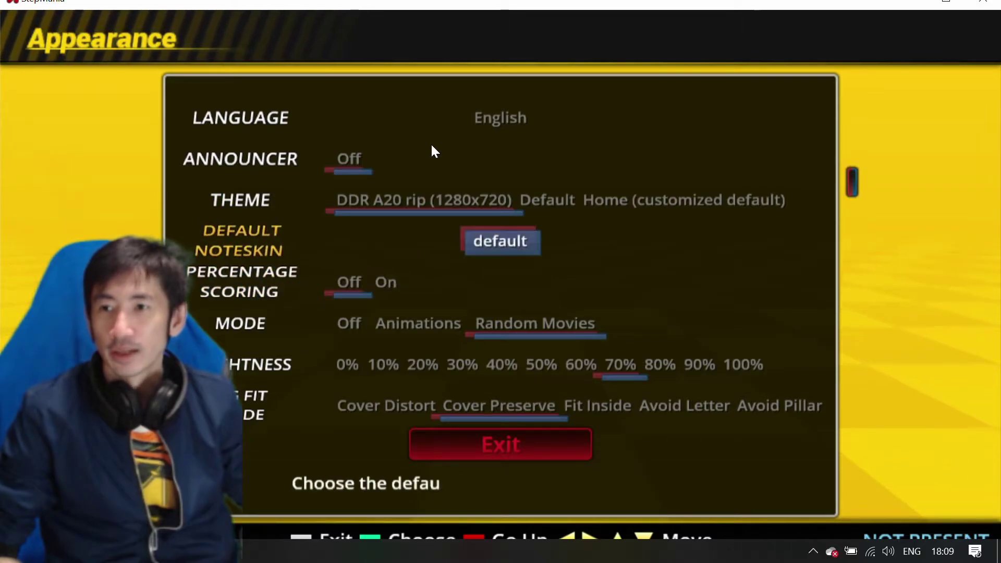
key(Up)
key(Return)
key(Return)
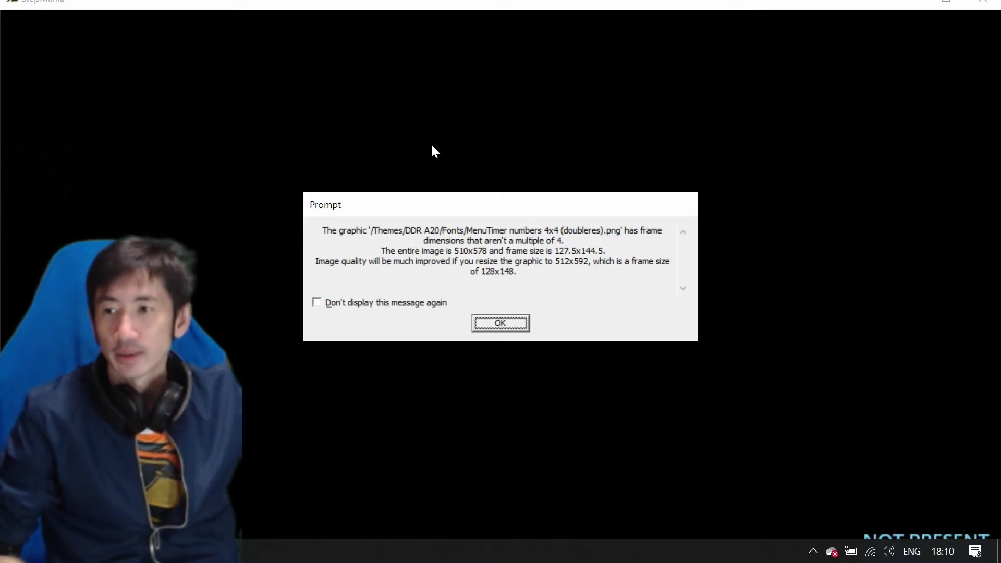
click(317, 303)
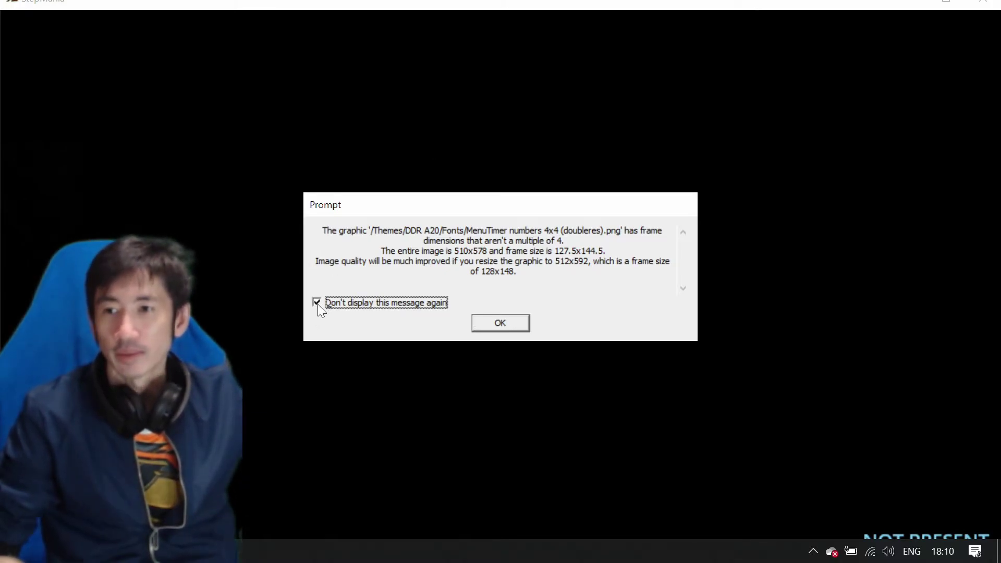
click(492, 324)
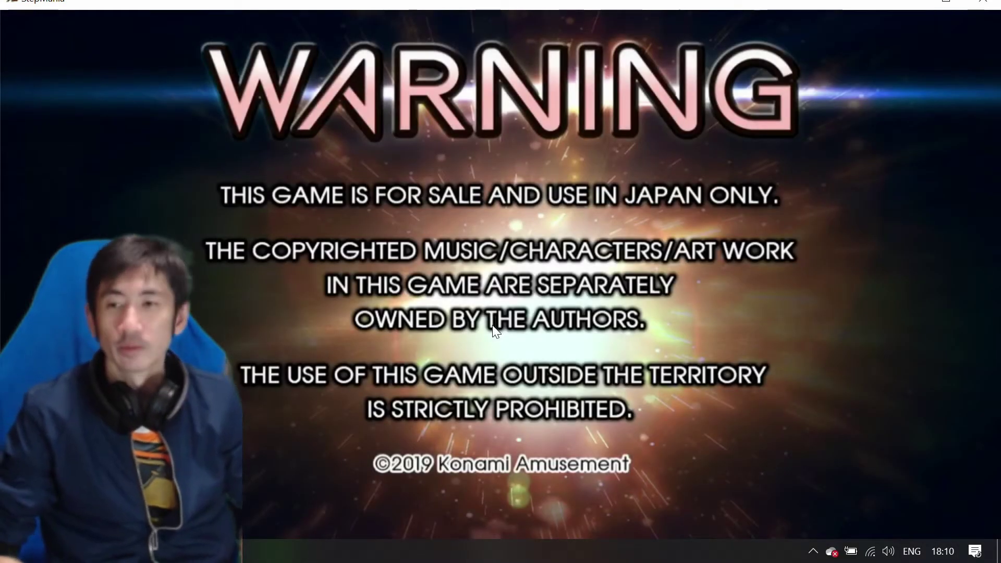